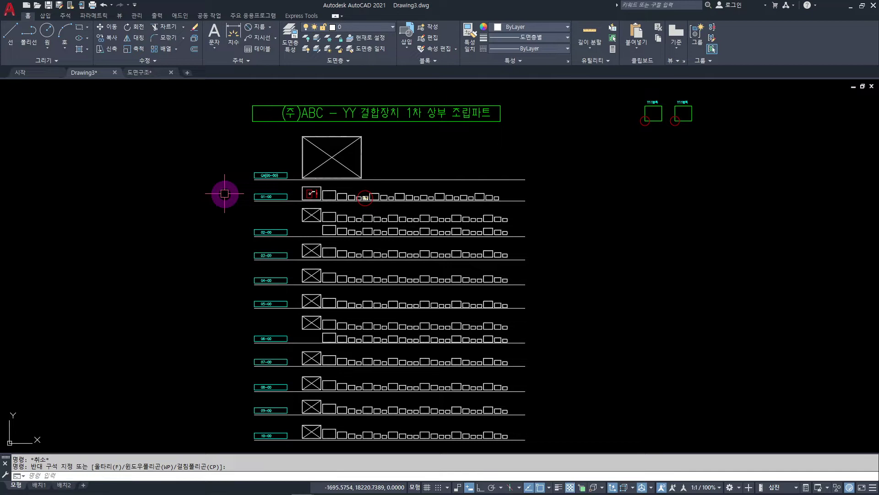
- Zoom in and pan so the drawing title and the 01-00 row fill the screen
scroll(218, 150, up, 2)
scroll(216, 192, up, 2)
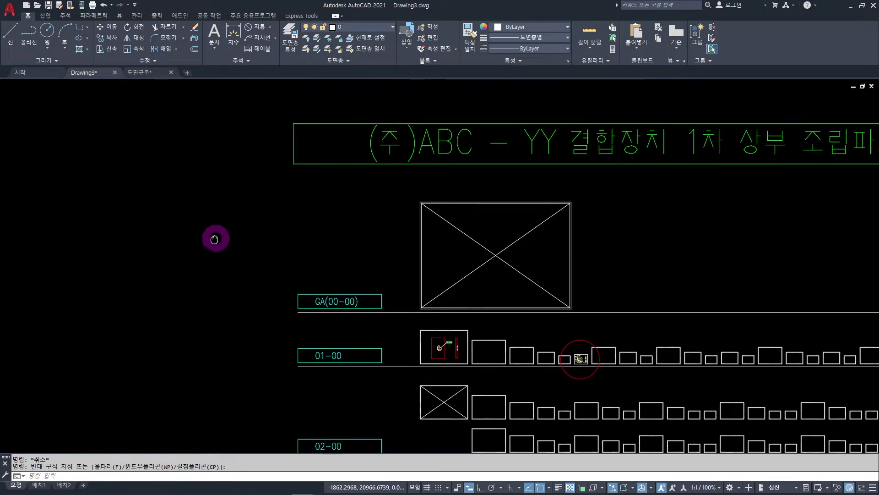
mouse_move(212, 239)
middle_down()
mouse_move(39, 214)
mouse_move(43, 196)
middle_up()
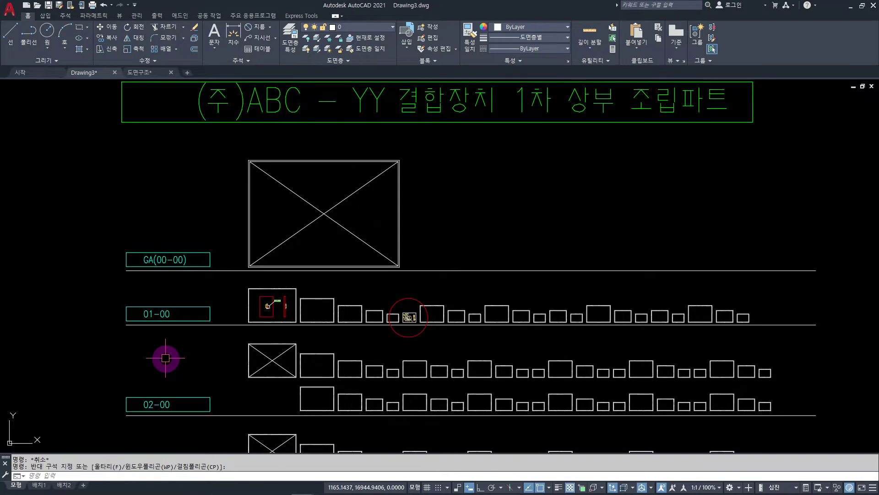
- Zoom out and pan to survey the layout rows from GA down to 08-00
scroll(240, 246, down, 2)
scroll(255, 333, down, 5)
middle_drag(255, 334, 308, 261)
scroll(263, 314, up, 5)
scroll(279, 353, up, 1)
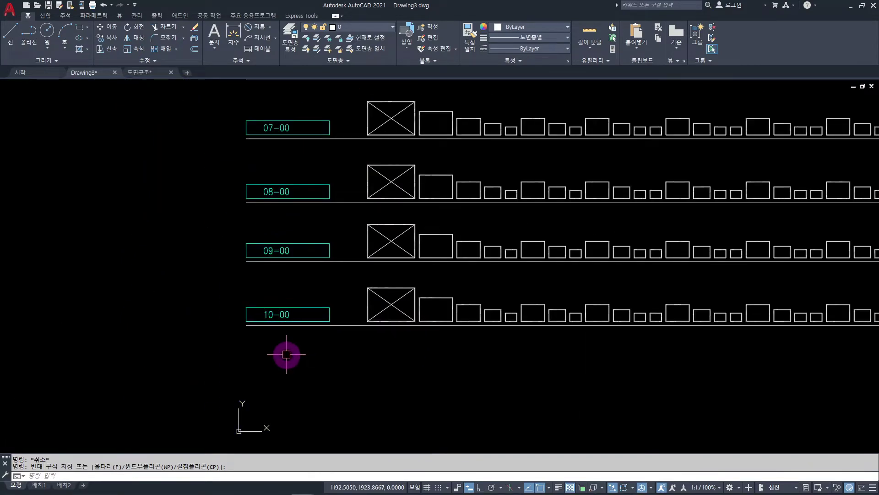
scroll(286, 317, up, 4)
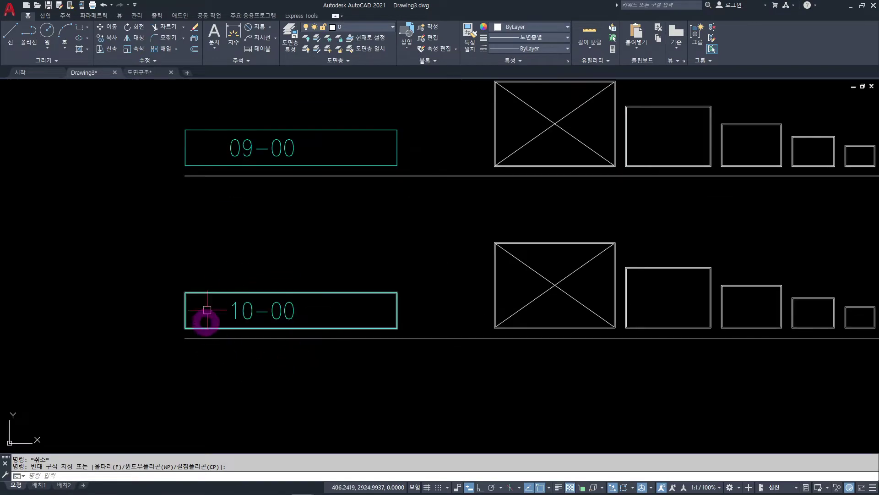
scroll(336, 313, down, 6)
middle_drag(284, 314, 270, 364)
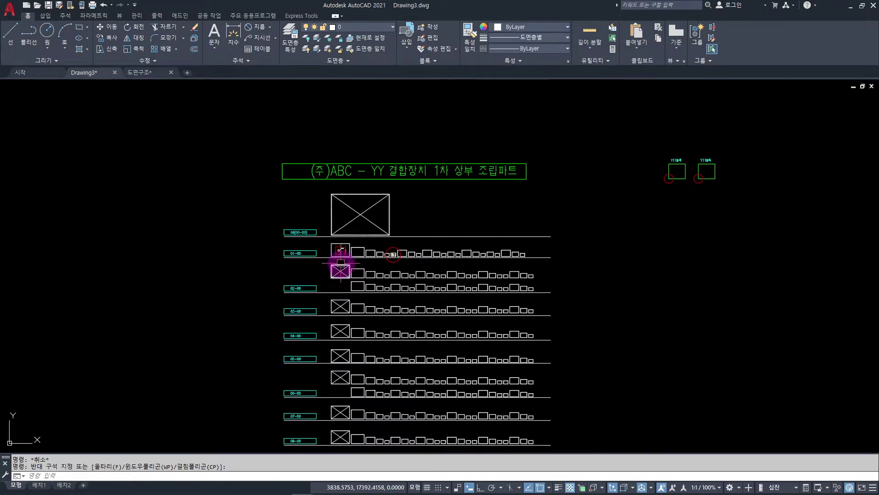
scroll(327, 251, up, 4)
middle_drag(387, 256, 308, 239)
scroll(308, 240, up, 4)
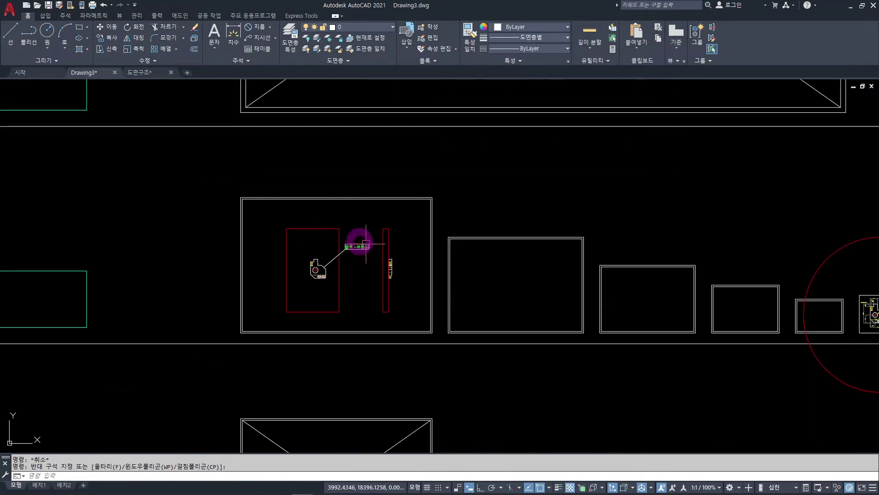
scroll(377, 265, down, 5)
middle_drag(376, 265, 314, 148)
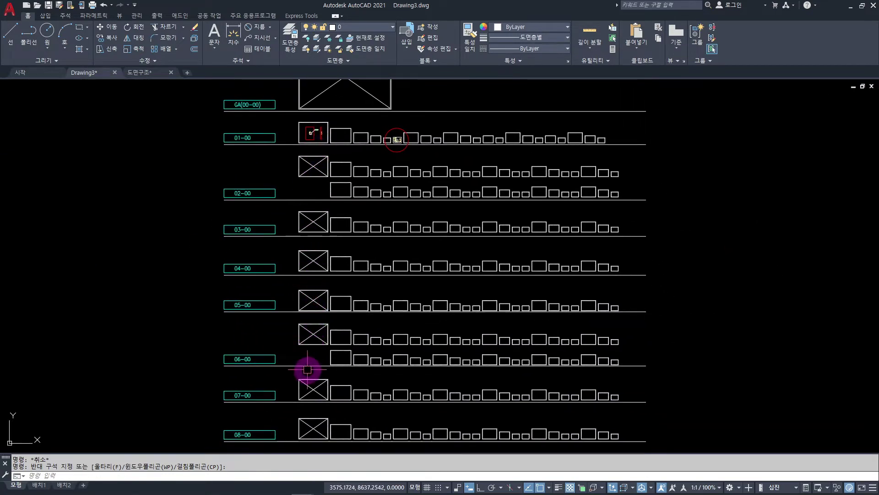
middle_drag(313, 203, 323, 279)
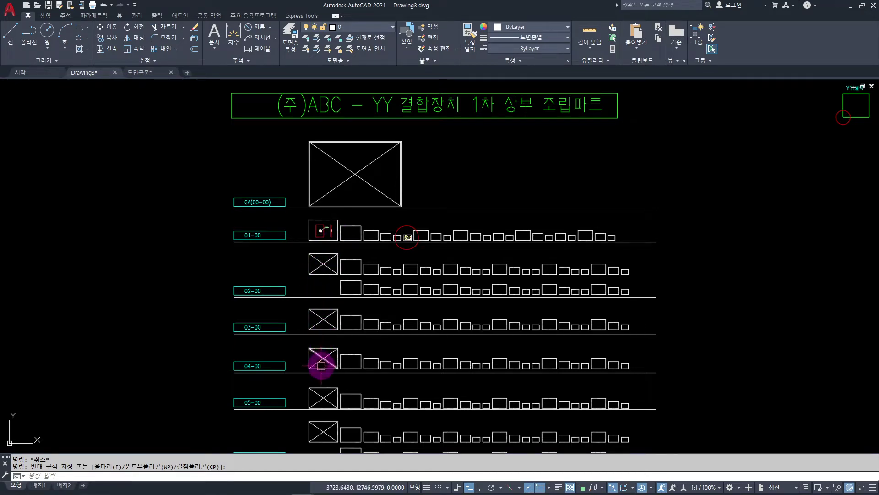
mouse_move(326, 396)
middle_down()
mouse_move(311, 269)
mouse_move(320, 198)
mouse_move(338, 383)
middle_up()
- Zoom into the 01-00 part drawing showing M8 TAP DP20, ø30 and 2-C25 dimensions
scroll(365, 230, up, 4)
scroll(365, 230, up, 2)
scroll(377, 243, down, 2)
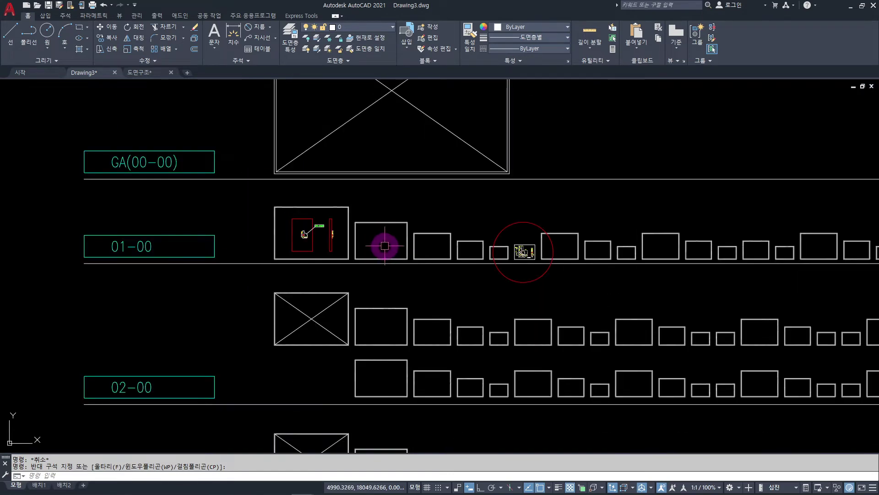
scroll(266, 261, down, 2)
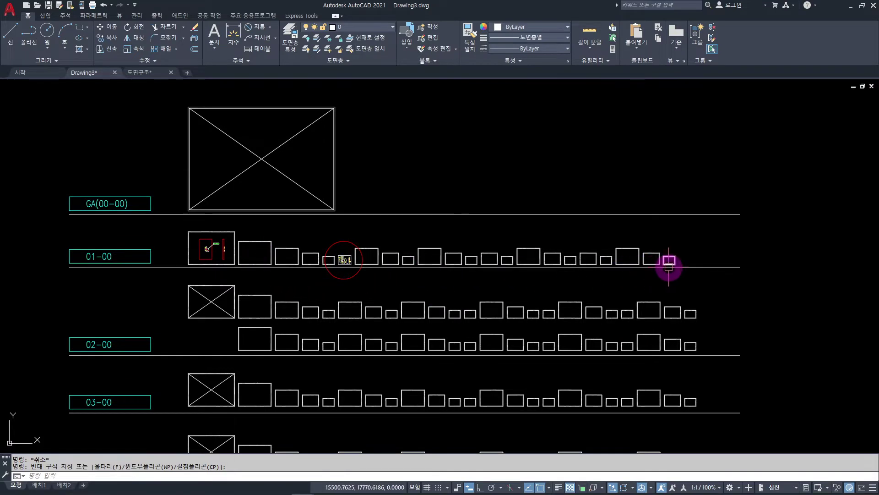
middle_drag(380, 278, 507, 298)
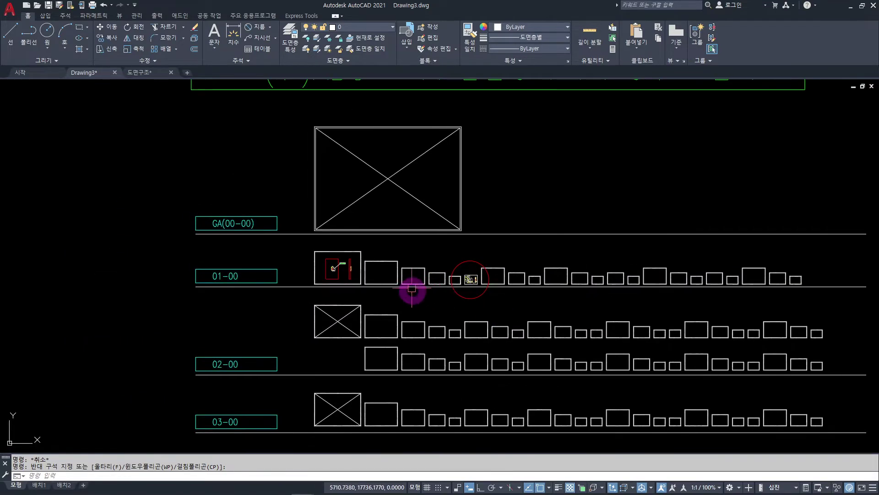
scroll(418, 251, up, 3)
scroll(418, 251, up, 1)
middle_drag(418, 251, 584, 260)
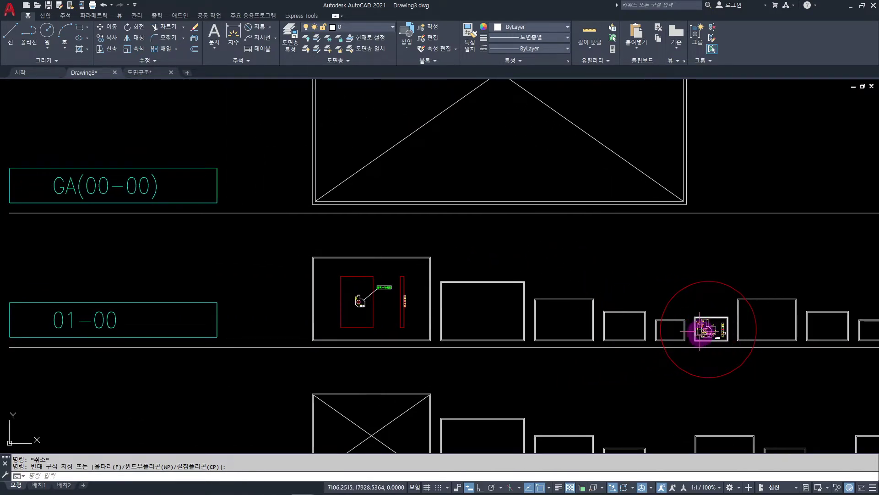
scroll(720, 330, up, 2)
scroll(722, 310, up, 1)
scroll(687, 330, up, 1)
scroll(471, 298, up, 1)
middle_drag(472, 304, 543, 281)
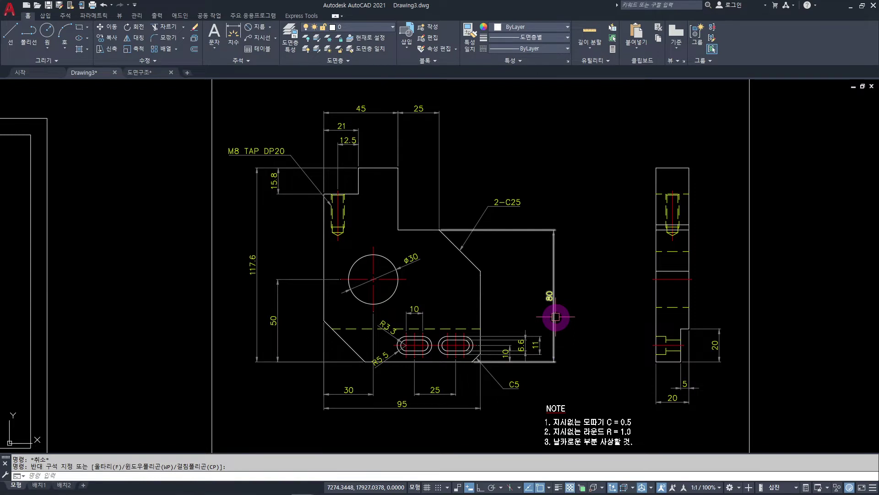
- Zoom out from the part and pan across the sheet frames to the first 01-00 frame
scroll(556, 316, down, 5)
middle_drag(301, 314, 824, 298)
scroll(466, 306, down, 3)
middle_drag(465, 306, 455, 338)
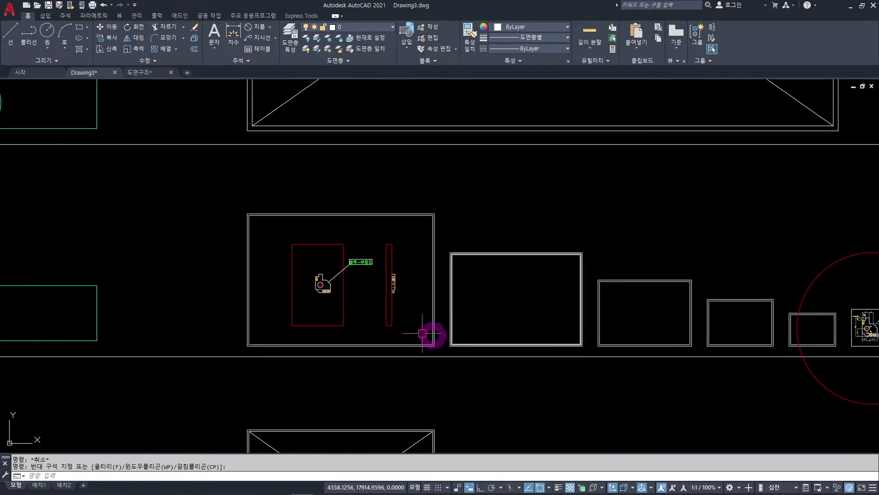
scroll(351, 312, up, 4)
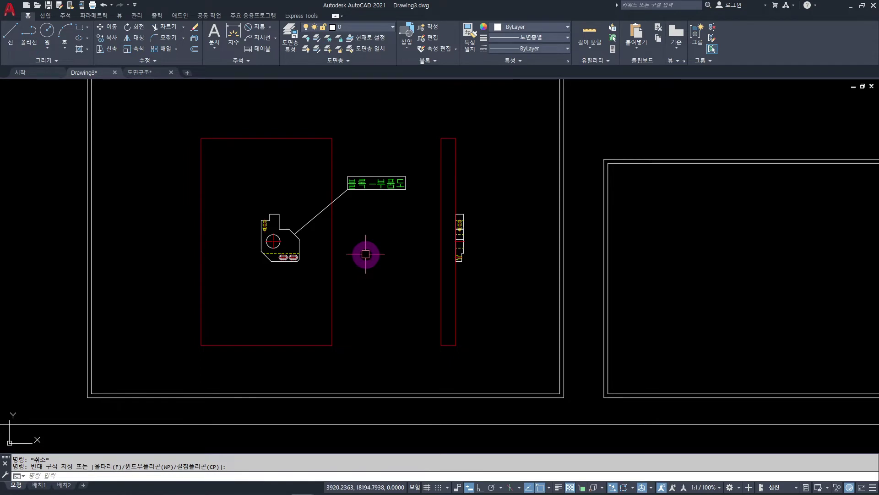
scroll(365, 254, down, 3)
scroll(364, 254, down, 3)
scroll(371, 257, down, 3)
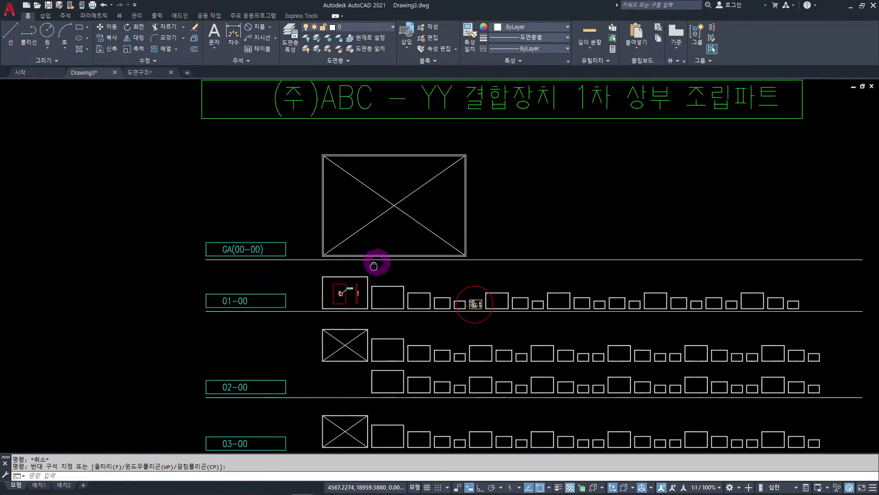
scroll(376, 242, up, 5)
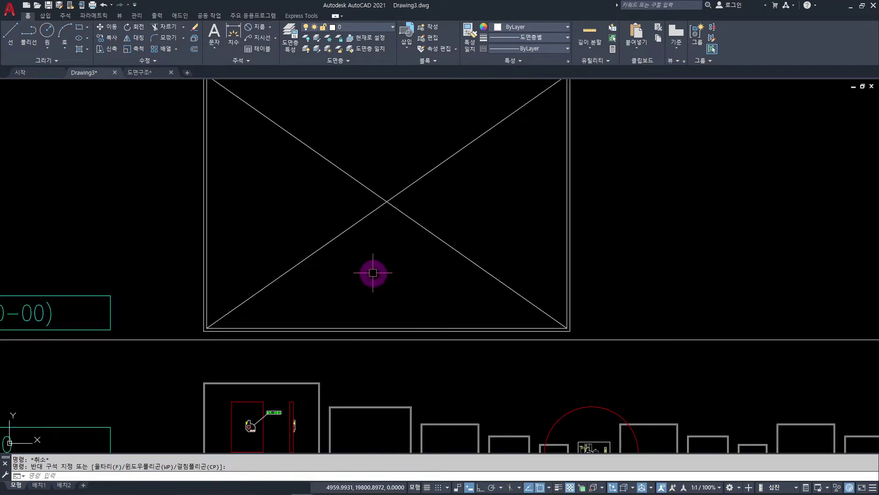
scroll(362, 256, down, 2)
scroll(394, 274, down, 3)
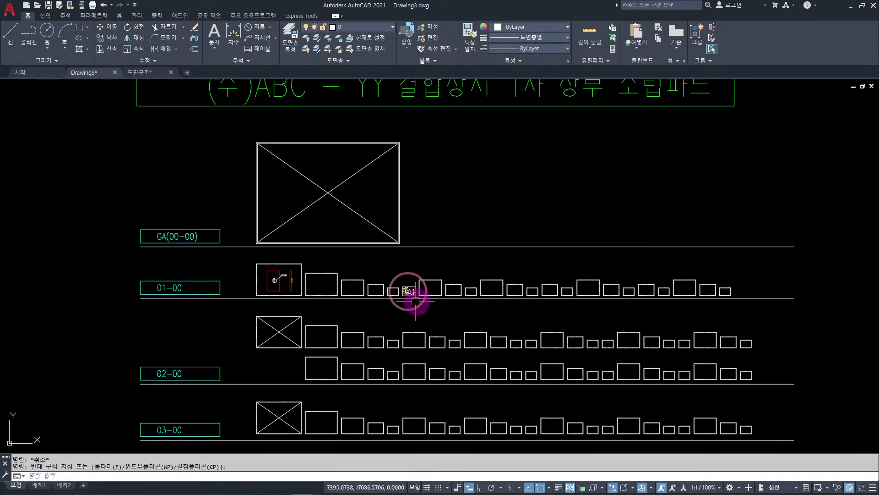
scroll(414, 300, up, 7)
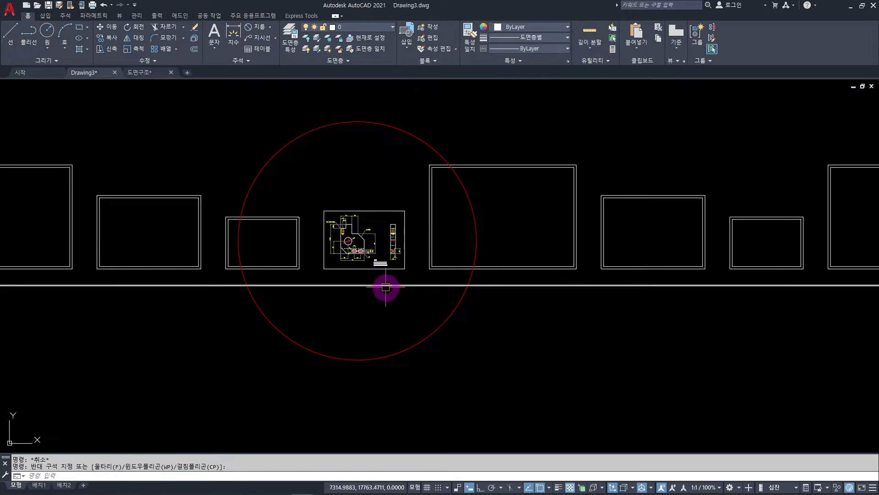
scroll(386, 287, down, 6)
- Pan from the GA and 01-00 rows over to the two Y11 blocks beside the title
middle_drag(353, 304, 464, 308)
scroll(341, 281, up, 4)
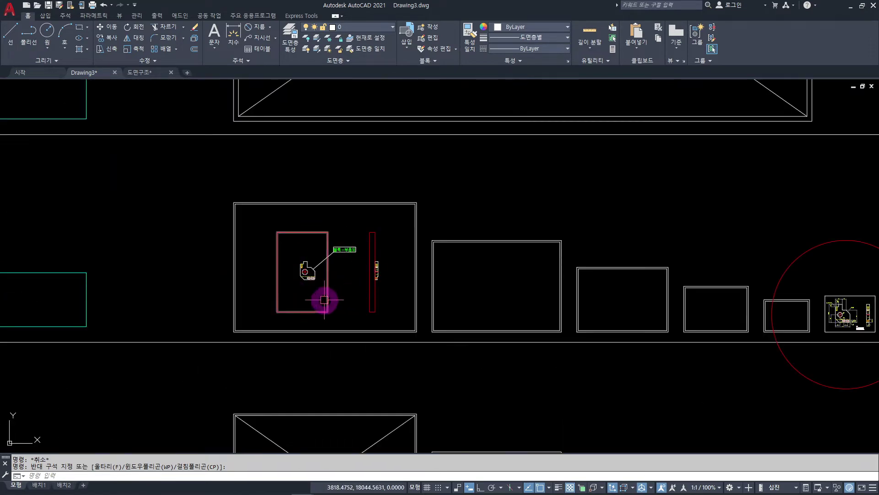
scroll(328, 288, down, 4)
middle_drag(379, 246, 400, 275)
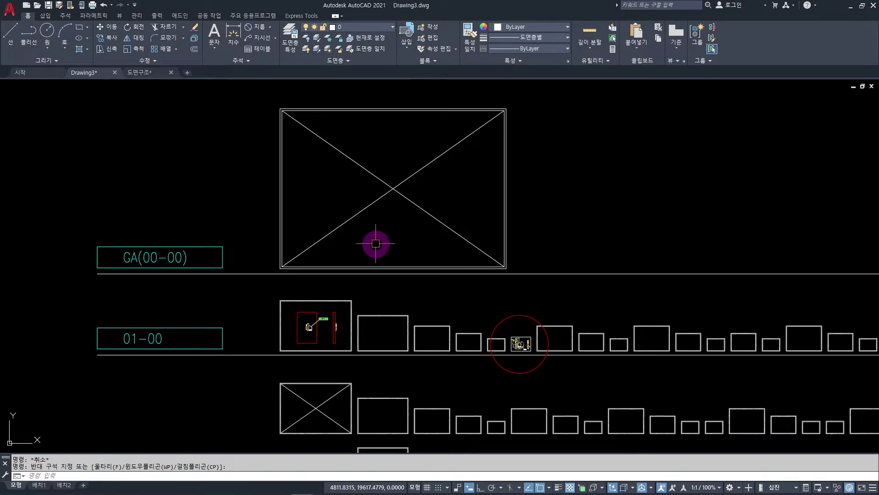
scroll(426, 238, up, 5)
middle_drag(483, 236, 163, 331)
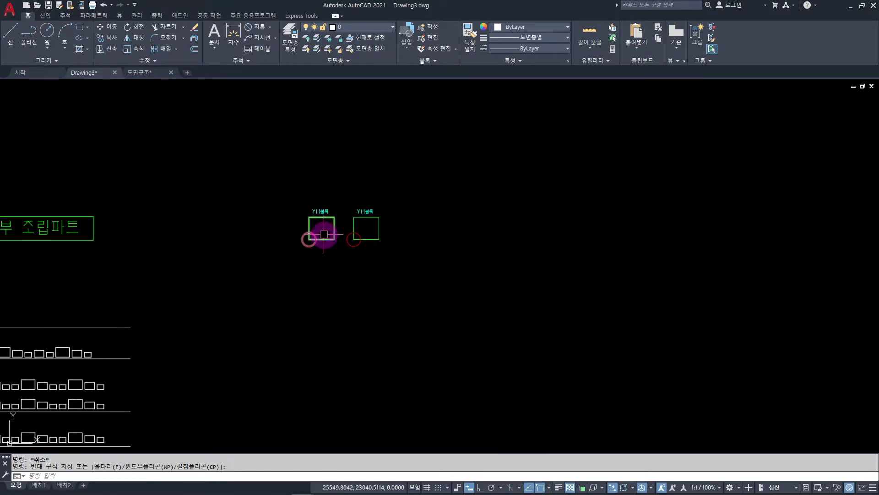
- Zoom in on the two Y11 blocks and start editing the left block's definition
scroll(343, 226, up, 5)
middle_drag(345, 220, 384, 271)
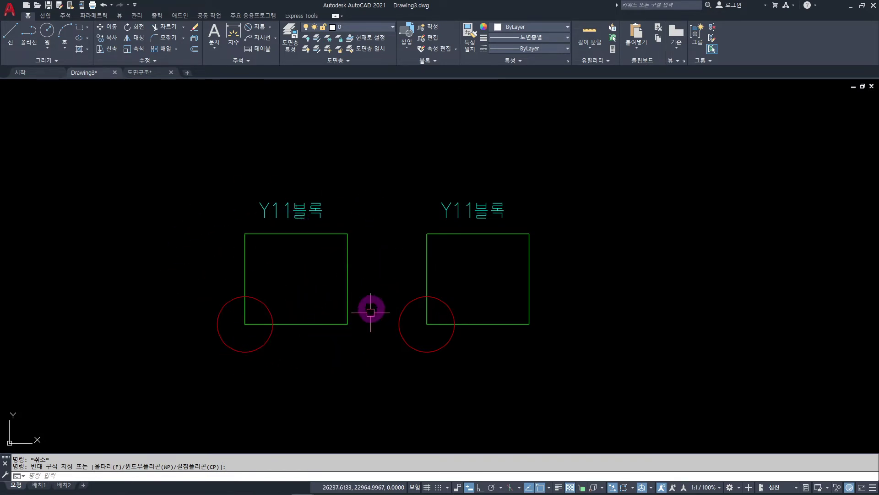
double_click(330, 324)
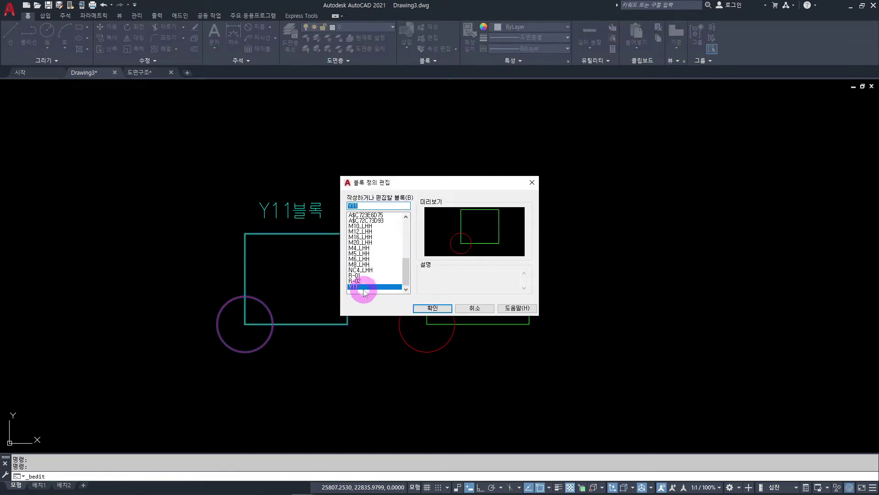
- Confirm block Y11 in the Edit Block Definition dialog to enter the Block Editor
click(431, 308)
scroll(474, 254, down, 4)
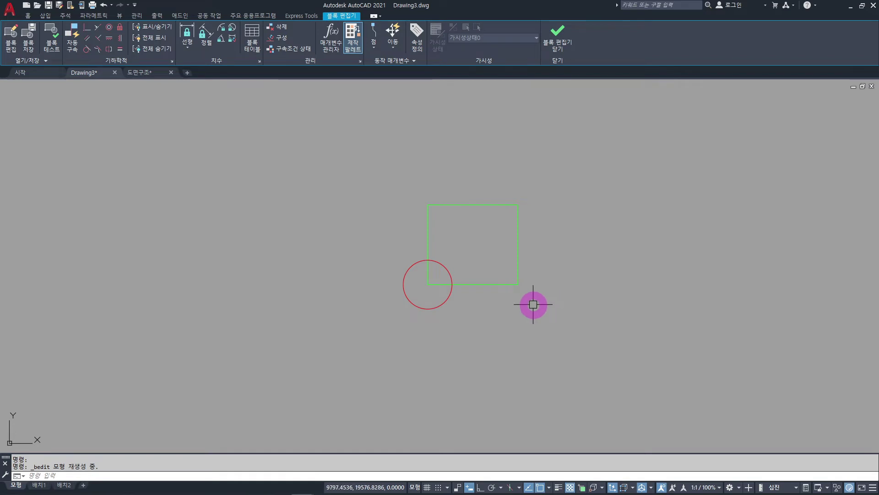
- Move Y11's red circle from its centre onto the green square's top-right corner
scroll(477, 300, up, 2)
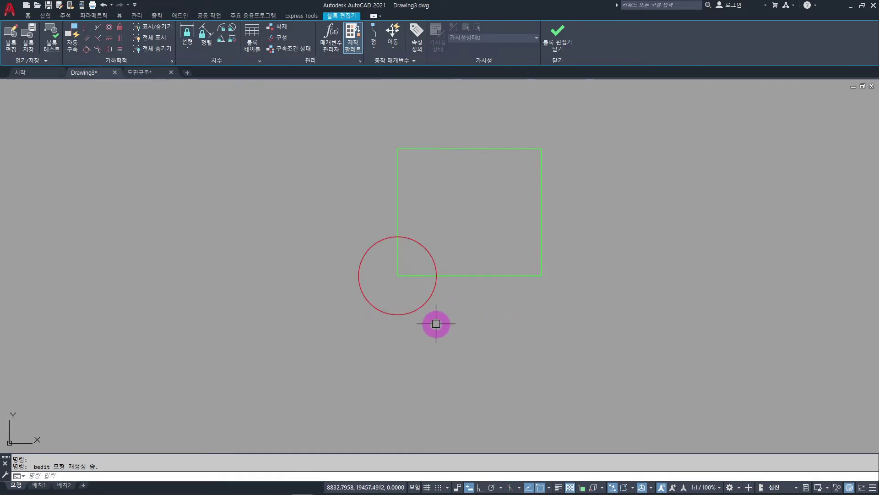
click(420, 304)
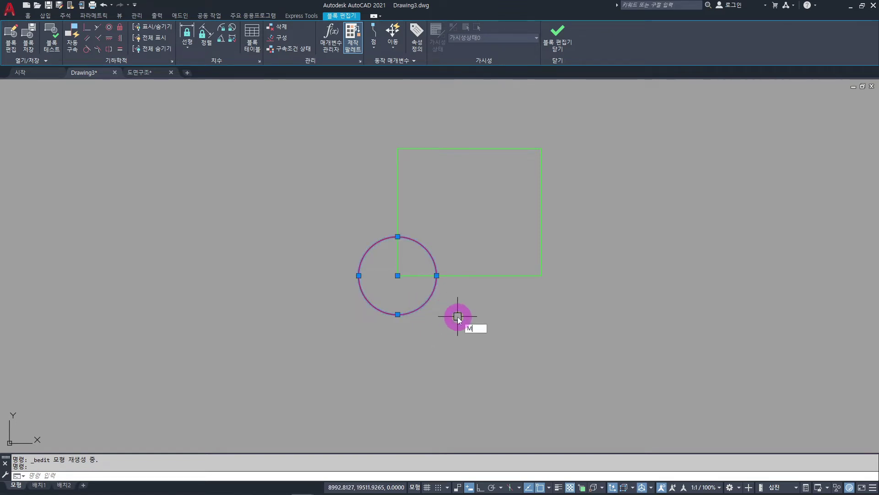
key(Return)
click(397, 275)
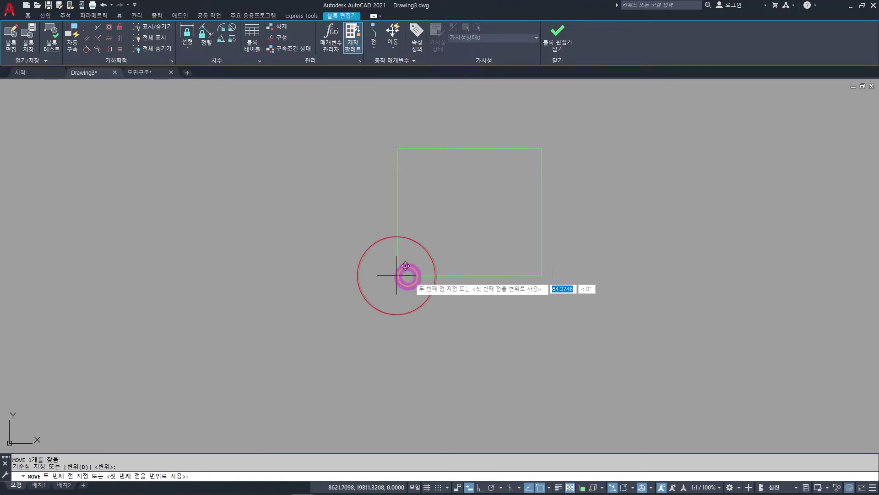
click(541, 149)
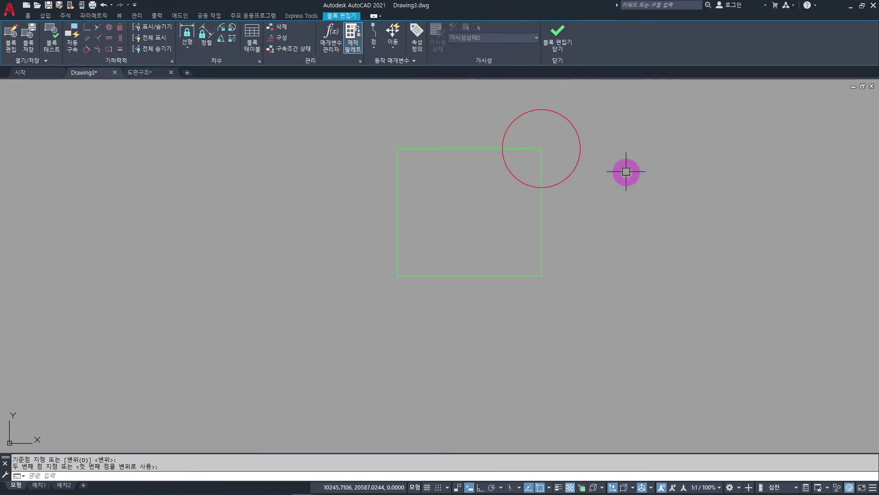
click(556, 40)
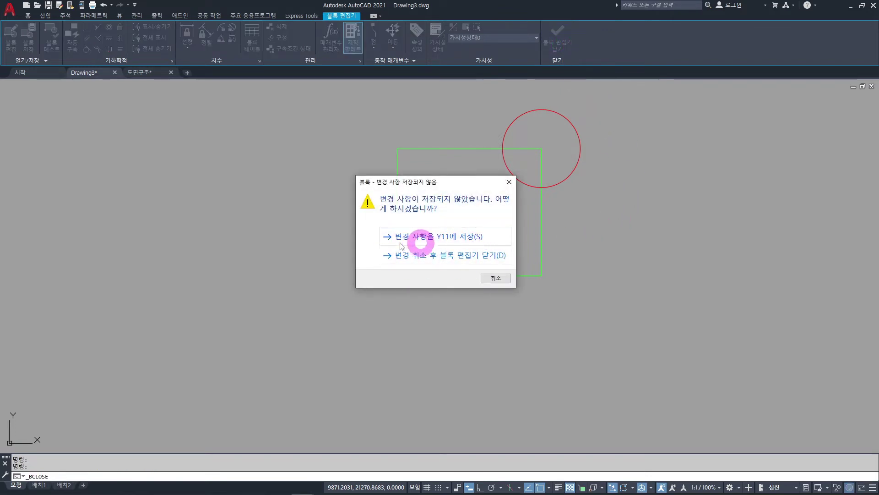
- Save the changes to Y11 and pan back out to the GA and 01-00 rows
click(438, 239)
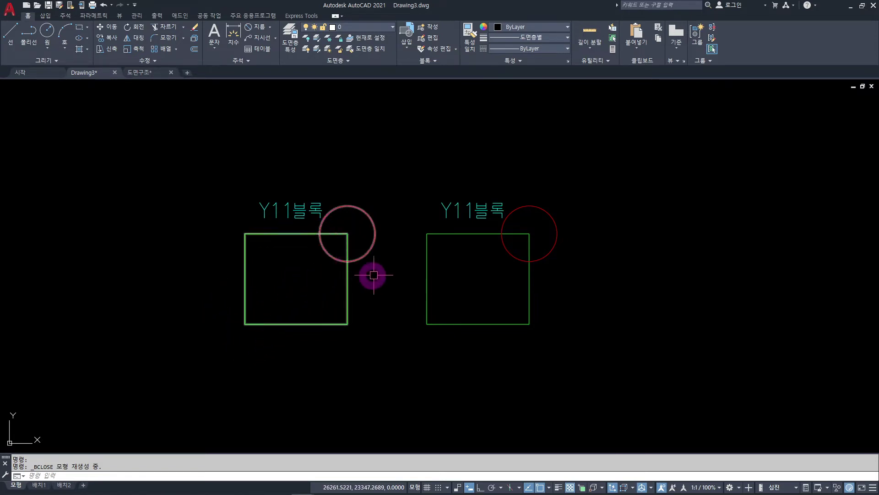
middle_drag(387, 304, 388, 325)
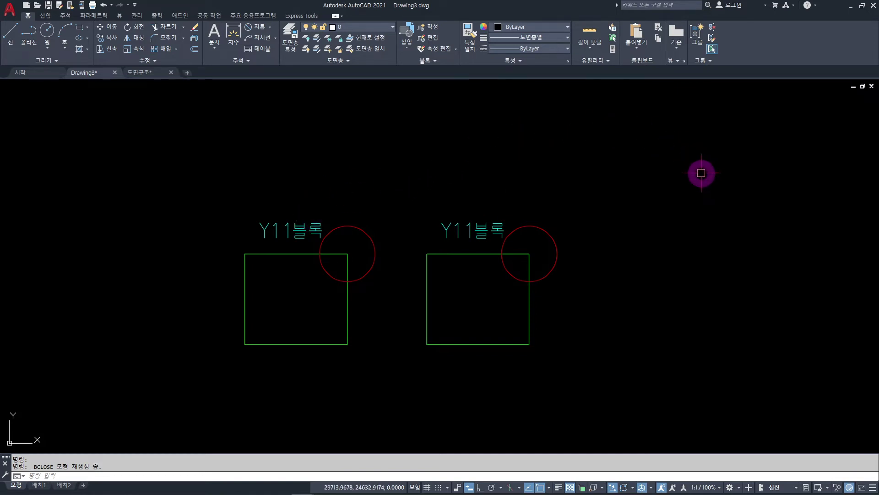
scroll(673, 186, down, 3)
scroll(618, 235, down, 2)
scroll(396, 300, up, 5)
scroll(394, 298, up, 3)
mouse_move(394, 298)
middle_down()
mouse_move(397, 288)
mouse_move(448, 357)
middle_up()
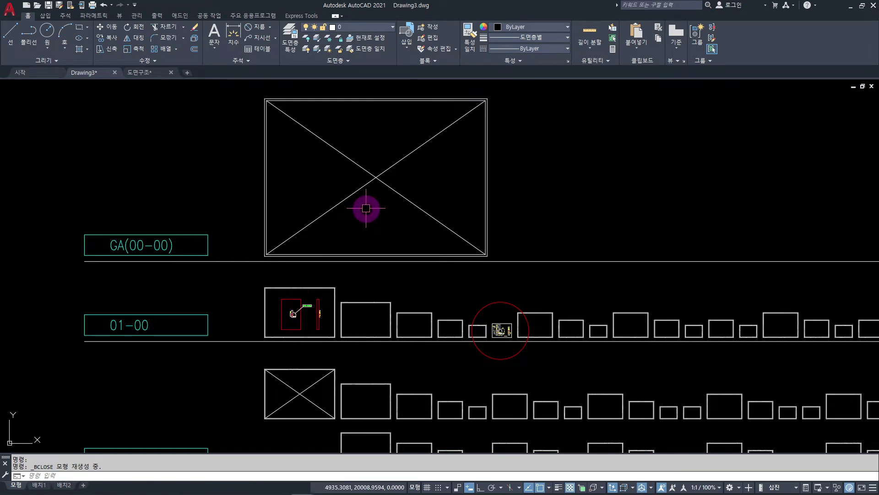
- Browse Drawing3's frame rows, then switch to the 도면구조 drawing
scroll(502, 329, up, 5)
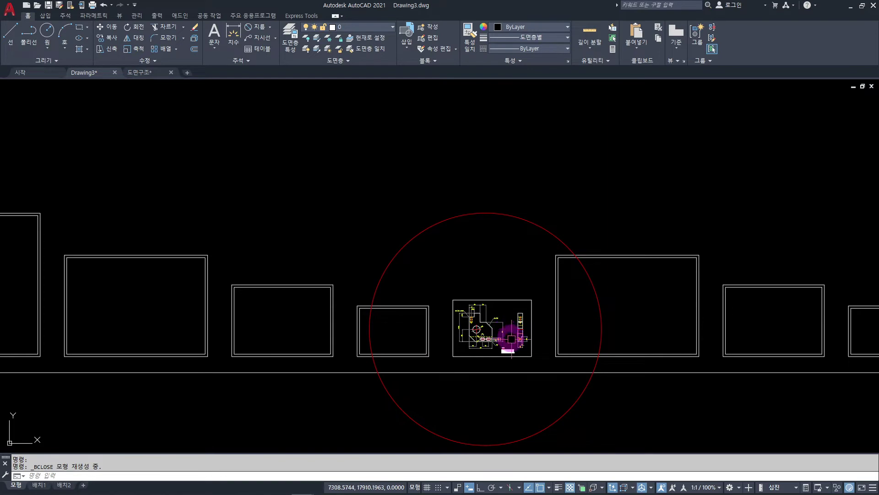
scroll(481, 346, down, 6)
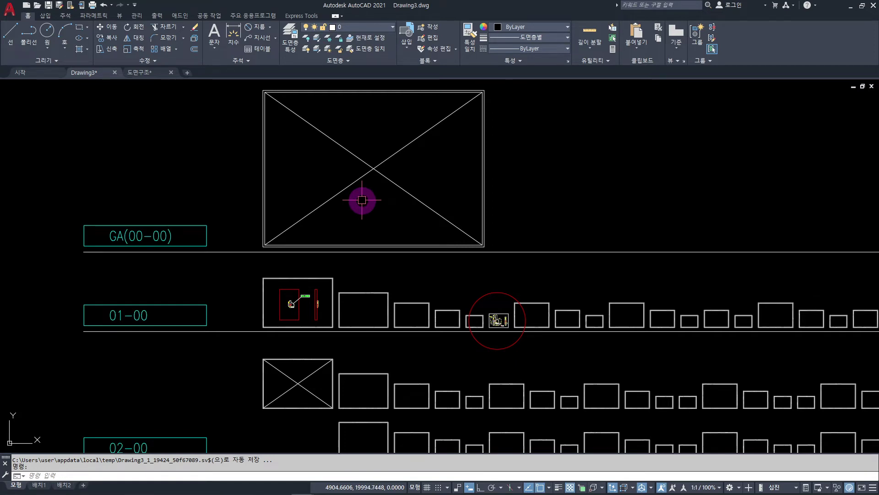
scroll(362, 200, down, 3)
scroll(548, 263, down, 3)
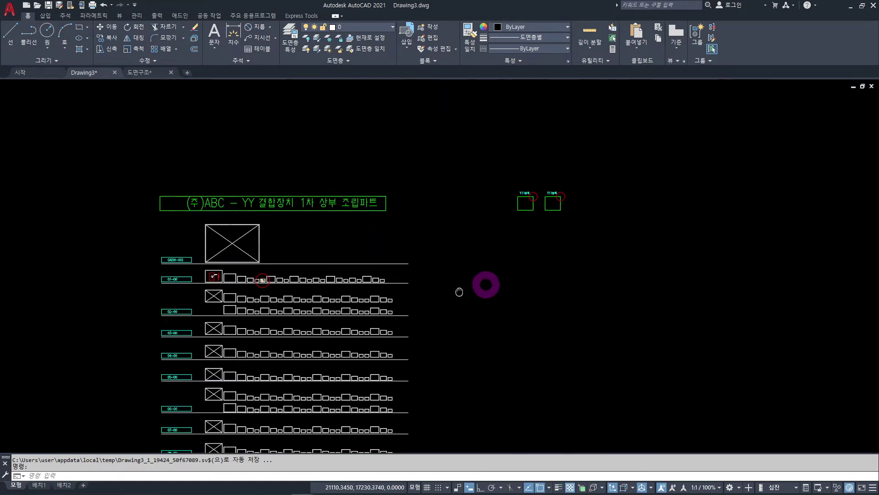
scroll(482, 215, up, 10)
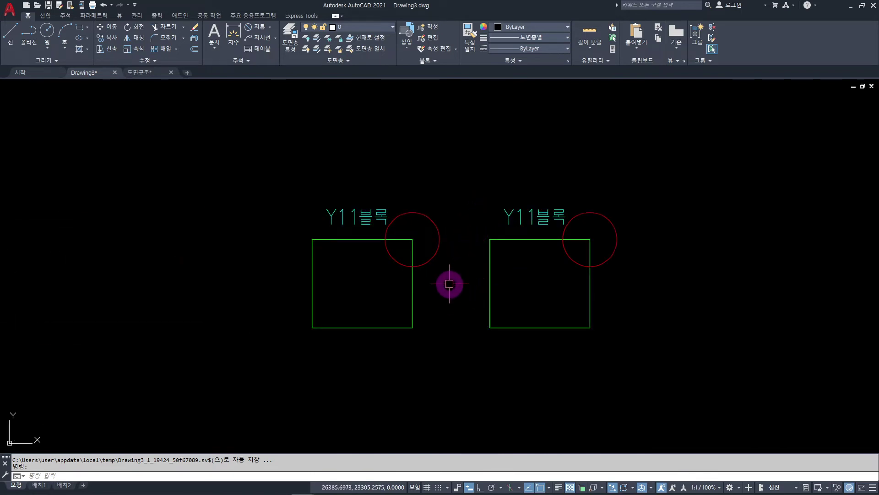
scroll(454, 282, down, 5)
middle_drag(439, 281, 493, 265)
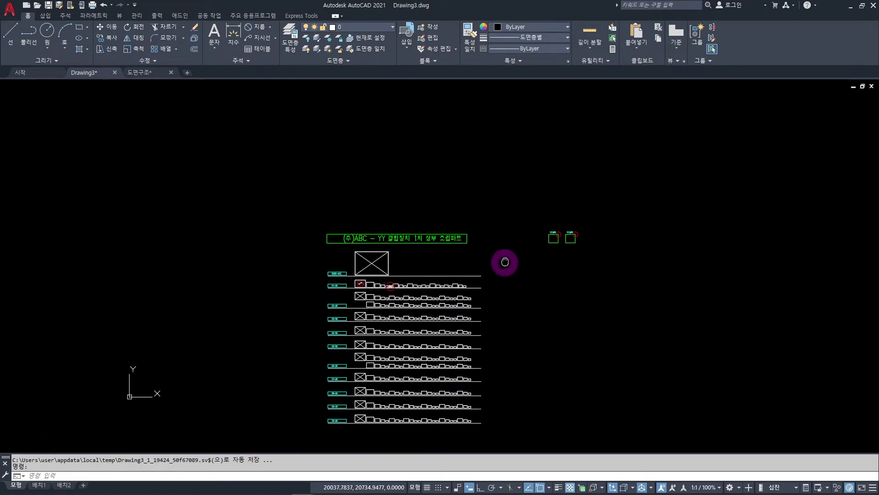
scroll(385, 284, up, 8)
middle_drag(391, 284, 426, 296)
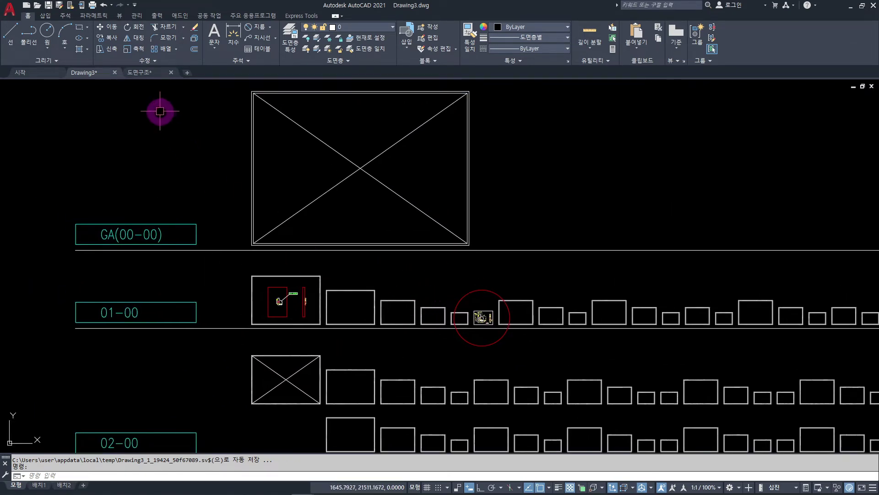
click(153, 73)
click(236, 190)
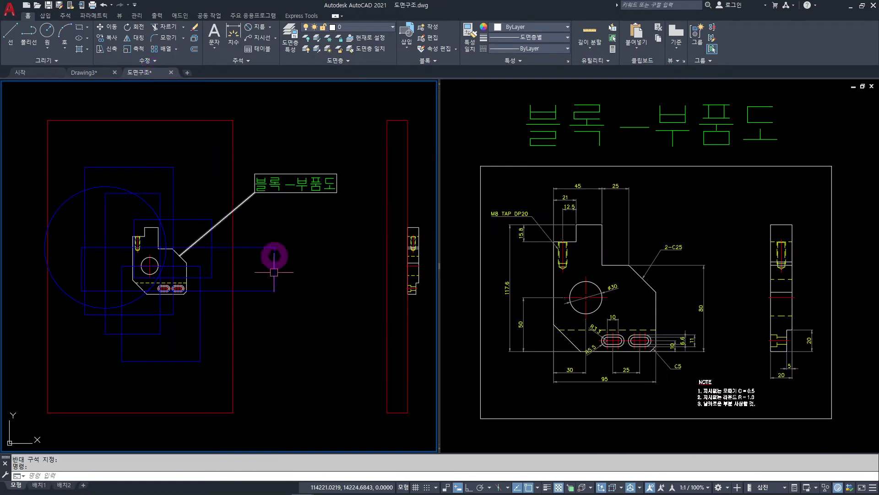
- Activate the right viewport holding the '블록 –부품도' detailed part sheet
click(331, 352)
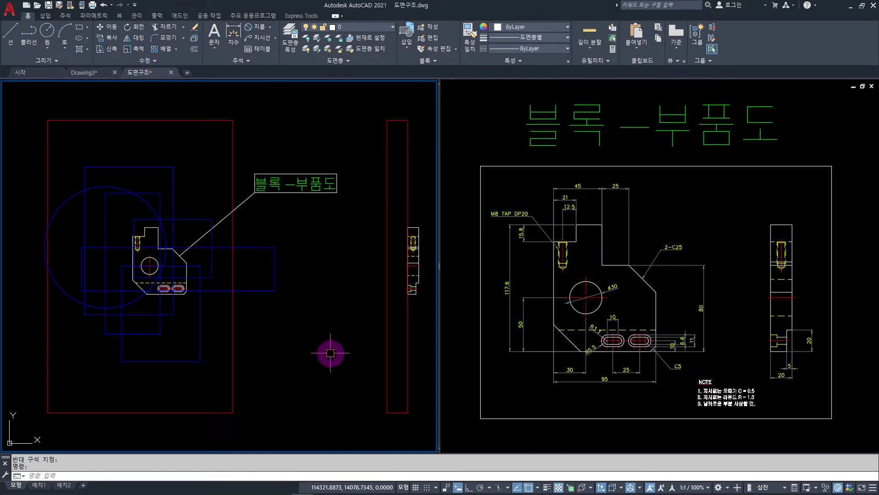
click(647, 286)
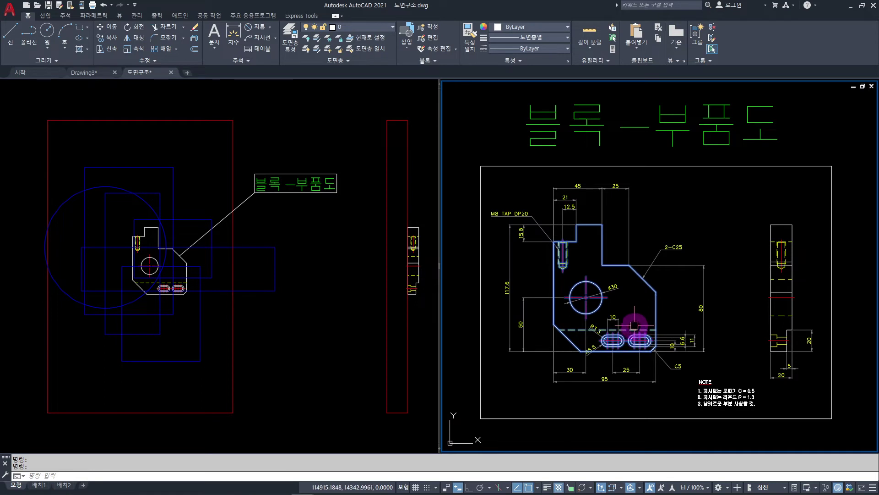
click(330, 351)
key(Escape)
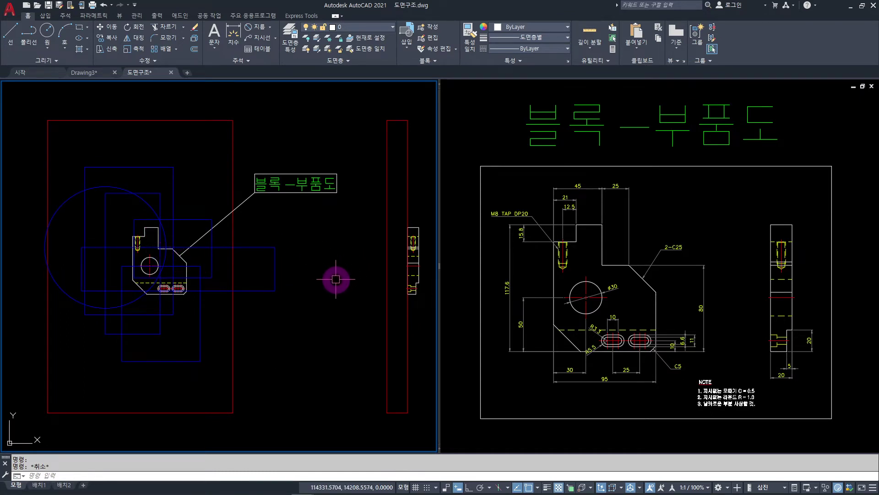
click(713, 215)
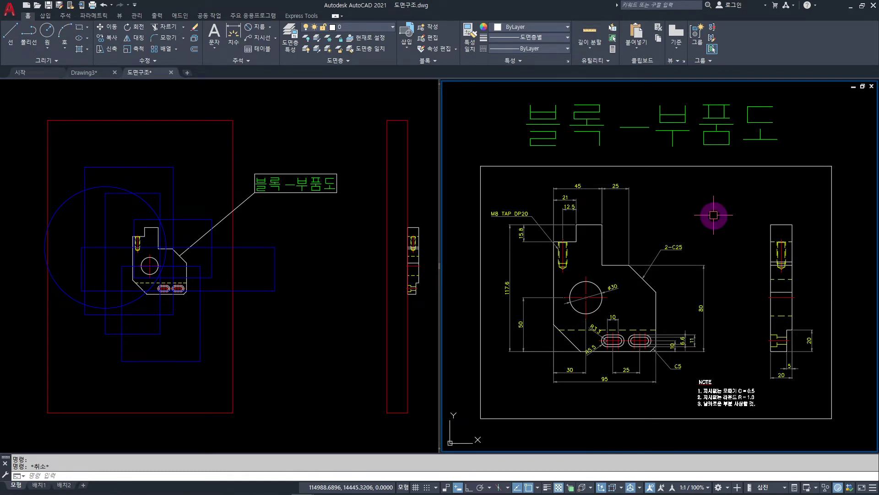
- Open the R-01 part block in the Block Editor
double_click(603, 248)
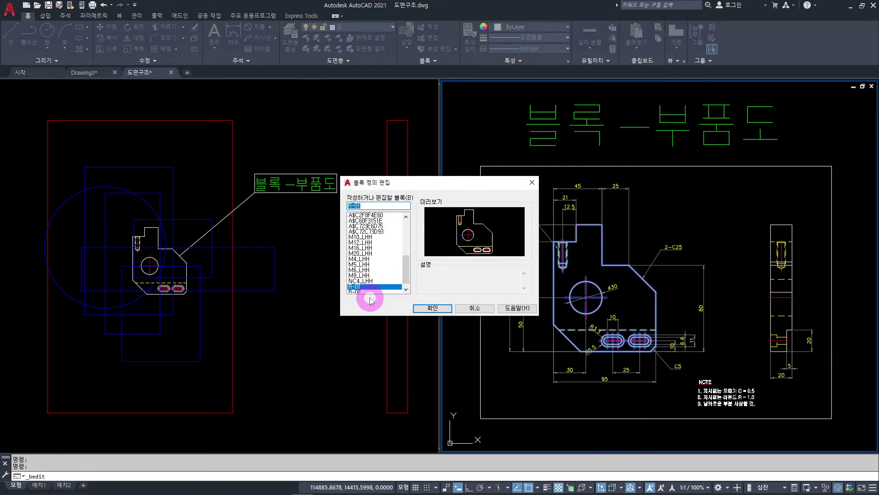
click(432, 308)
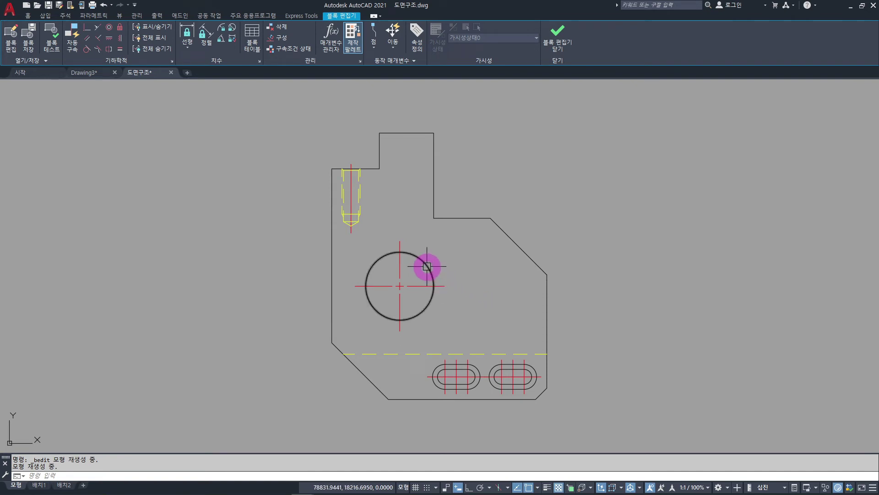
key(Escape)
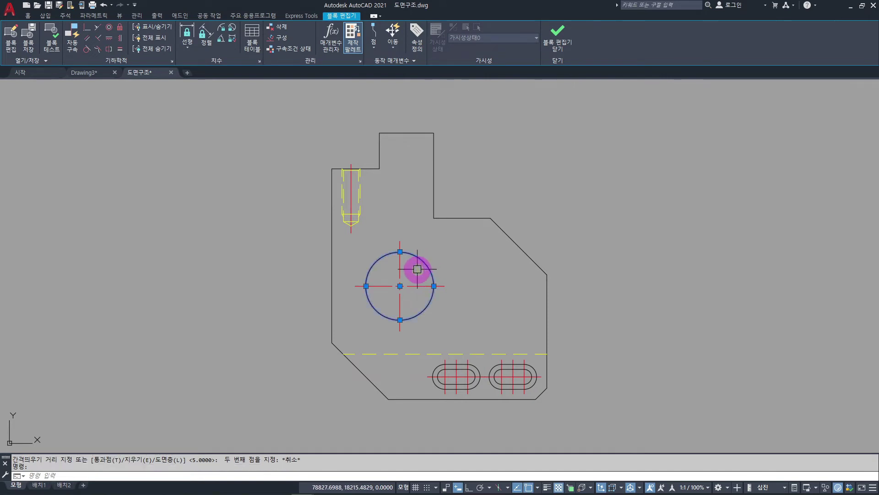
text(o)
- Offset the φ30 hole circle 5 inward and delete the outer circle, leaving φ20
key(Return)
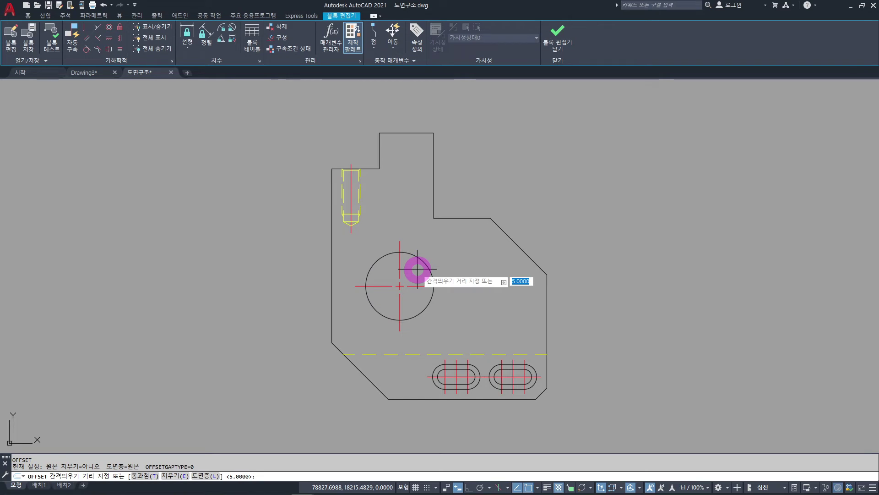
key(Return)
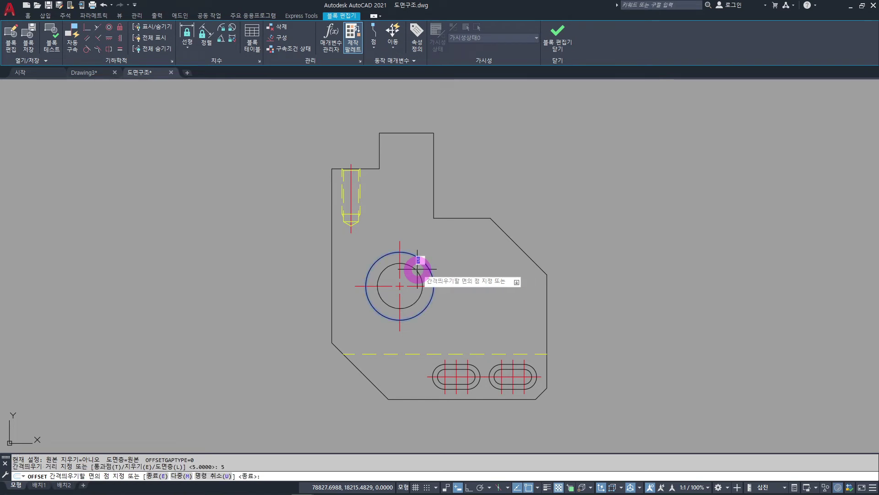
click(417, 270)
click(418, 271)
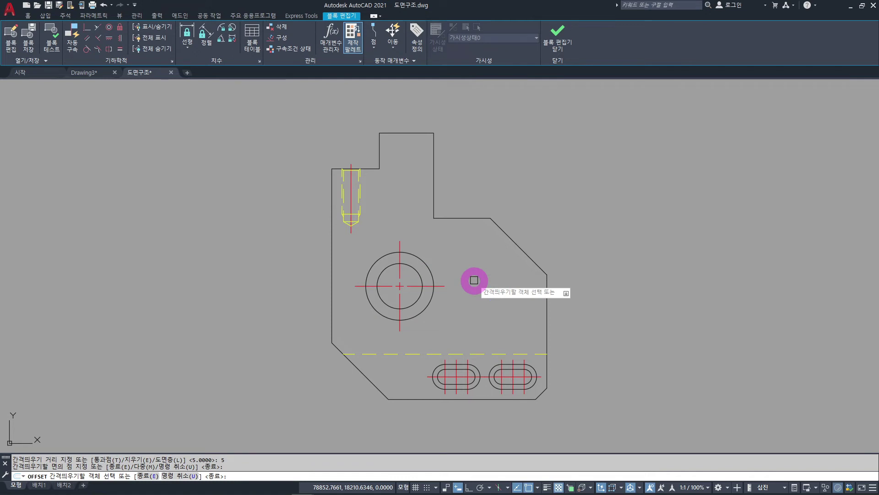
key(Escape)
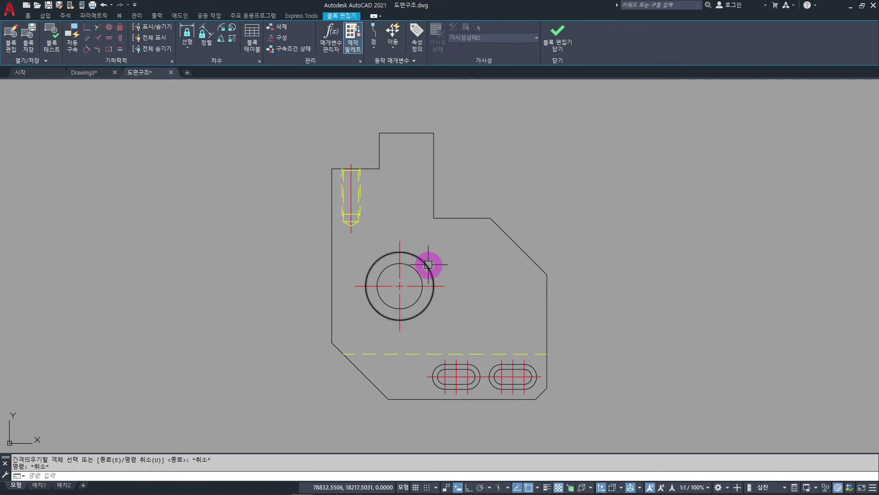
click(428, 264)
key(Delete)
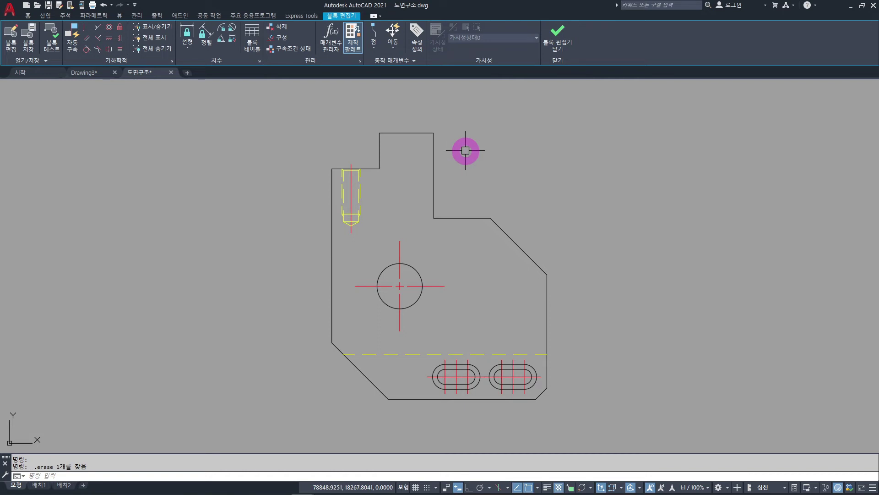
text(S)
- Stretch the top step's right edge 10 units to the right with Ortho on
key(Return)
click(453, 111)
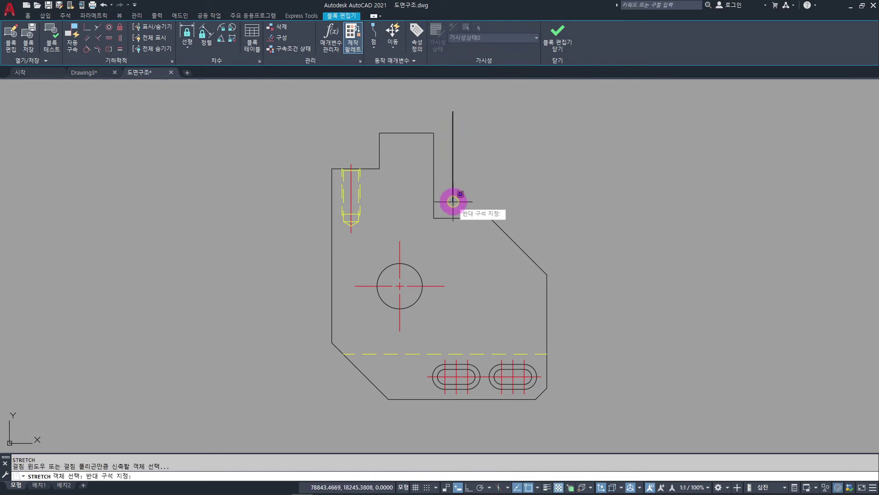
click(420, 232)
key(Return)
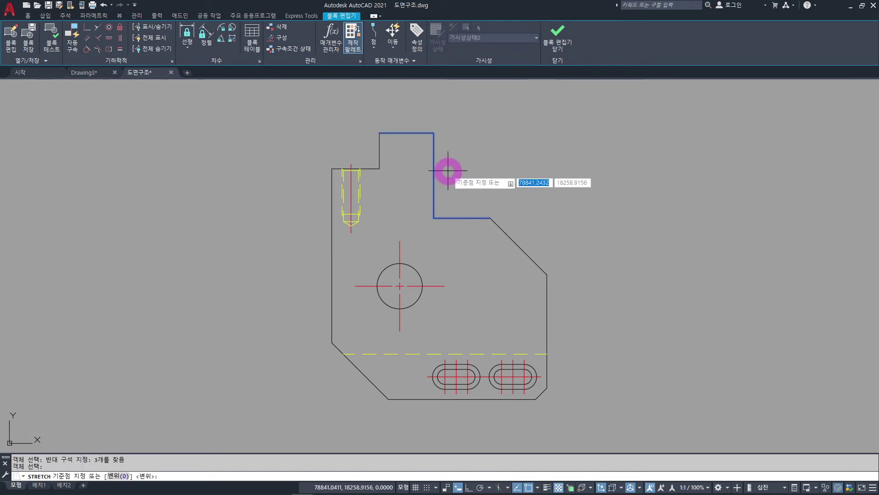
click(448, 171)
key(F8)
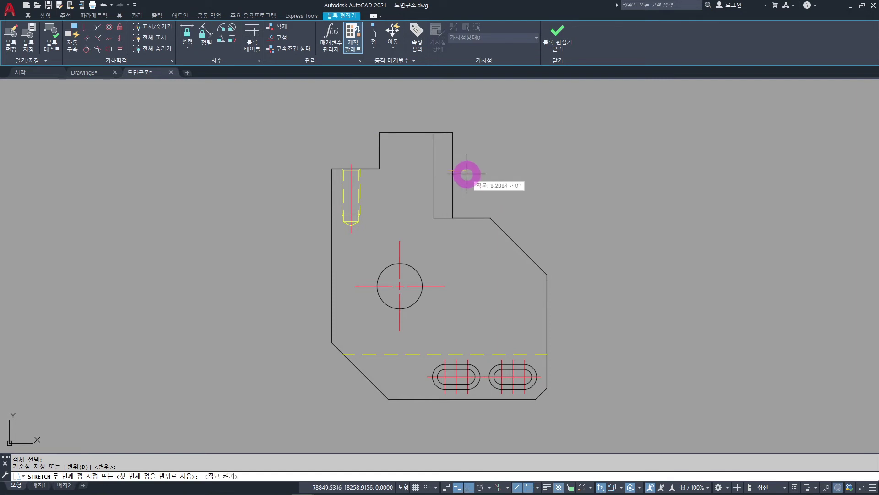
text(10)
key(Return)
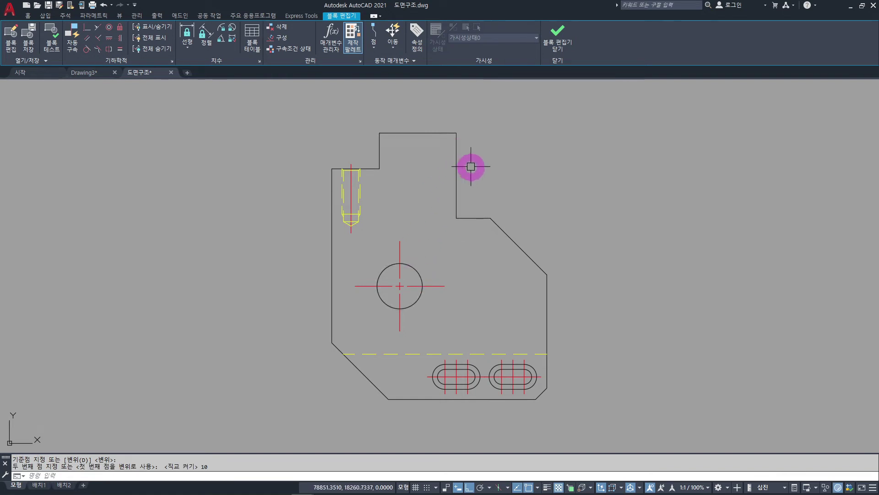
- Select the top step's right edge and the hole circle
click(472, 168)
click(445, 176)
click(411, 275)
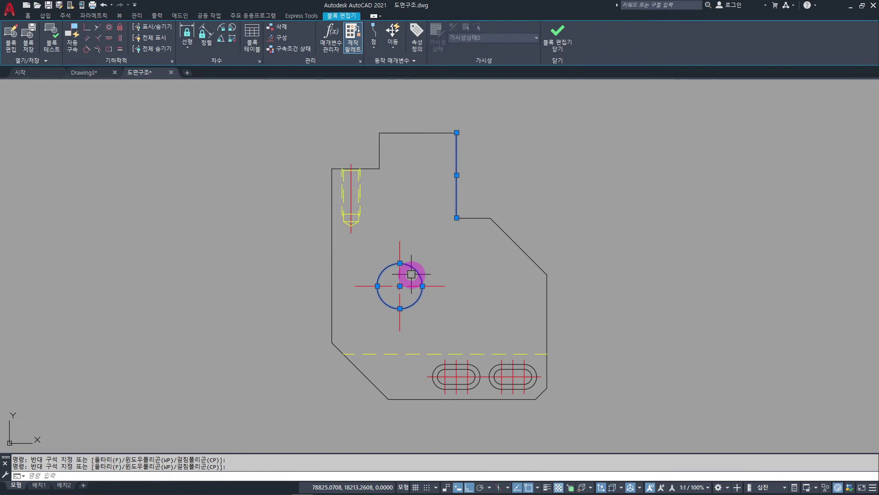
- Set the colour of the selected step edge and hole circle to Red
click(28, 16)
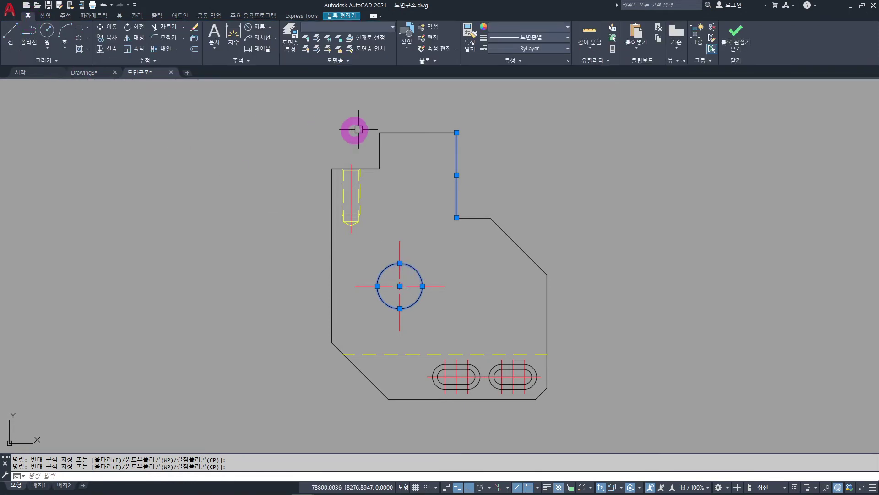
click(517, 27)
click(496, 120)
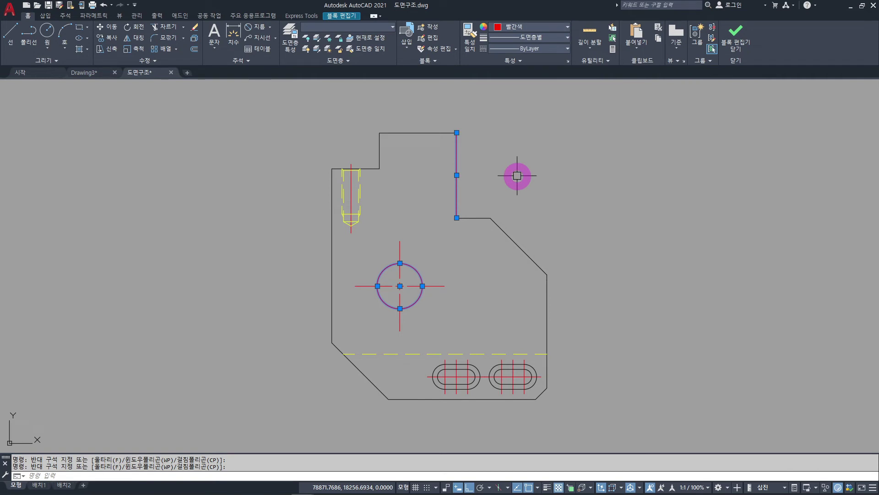
- Close the Block Editor and save the block changes
key(Escape)
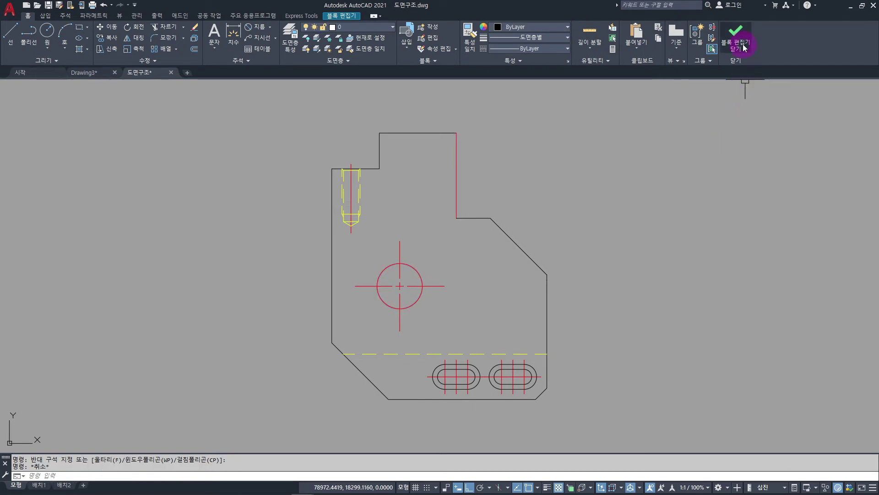
click(737, 37)
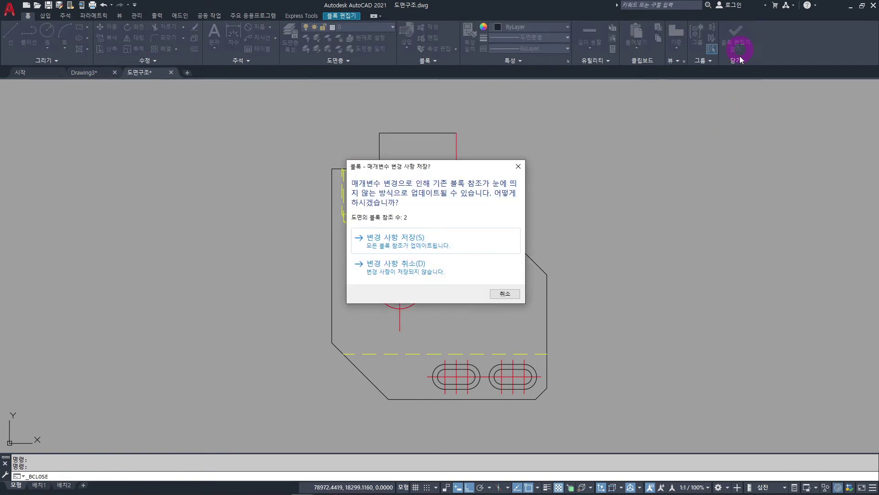
click(402, 239)
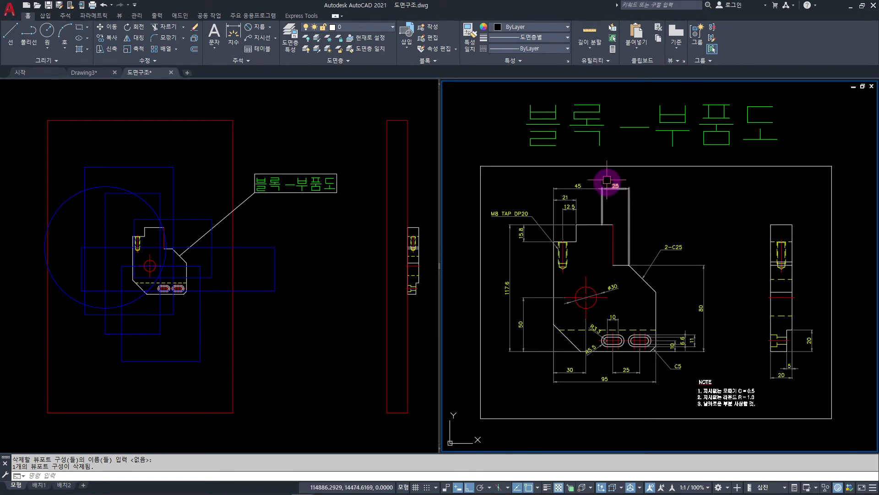
- Grip-stretch the shared point of the 45 and 25 dimensions so they read 55 and 15
scroll(599, 249, up, 2)
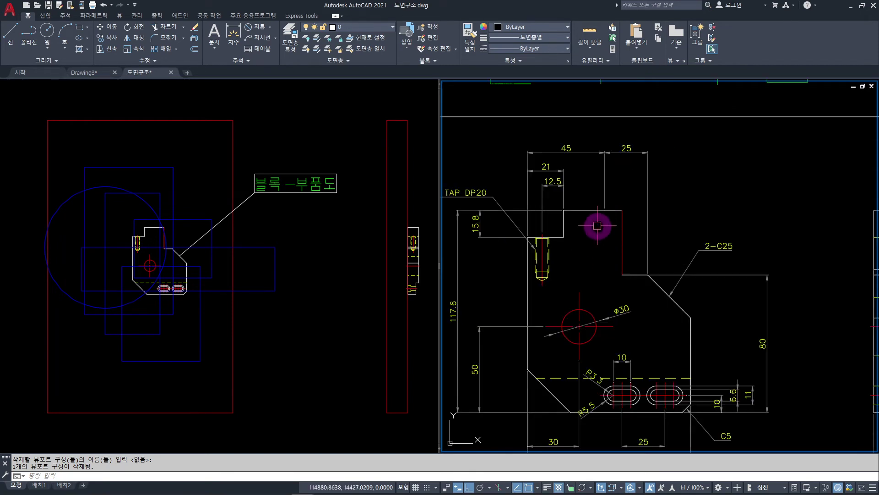
click(611, 189)
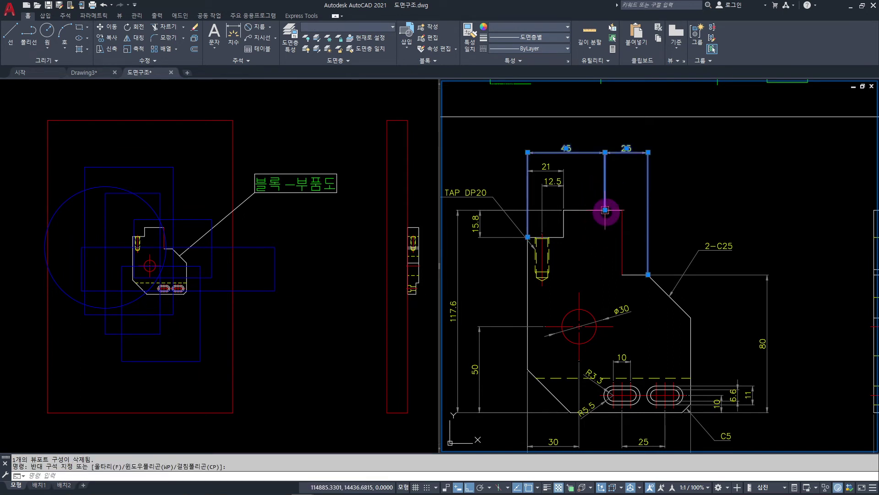
click(604, 210)
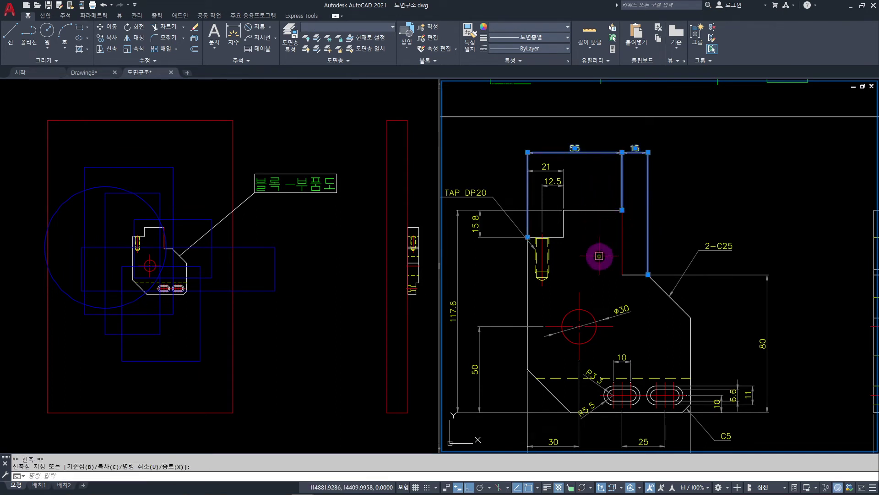
key(Escape)
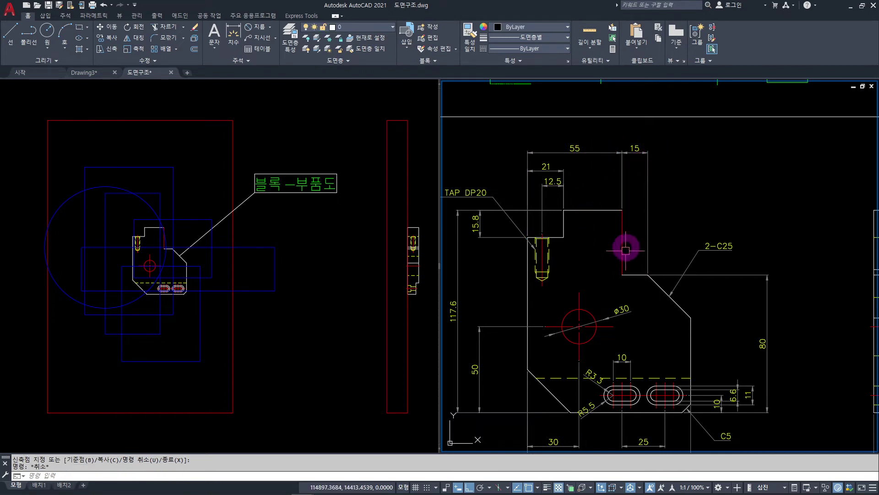
scroll(641, 316, up, 2)
- Add a ø20 diameter dimension to the hole circle in the right viewport
scroll(632, 272, up, 2)
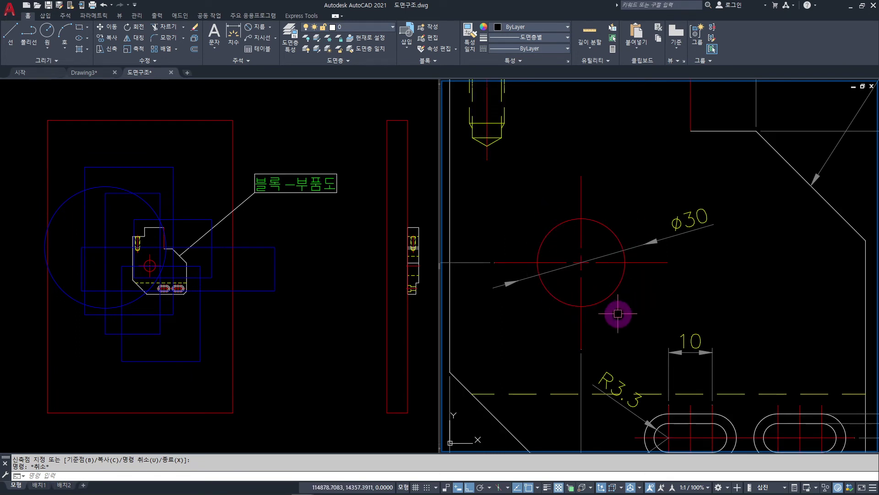
click(257, 28)
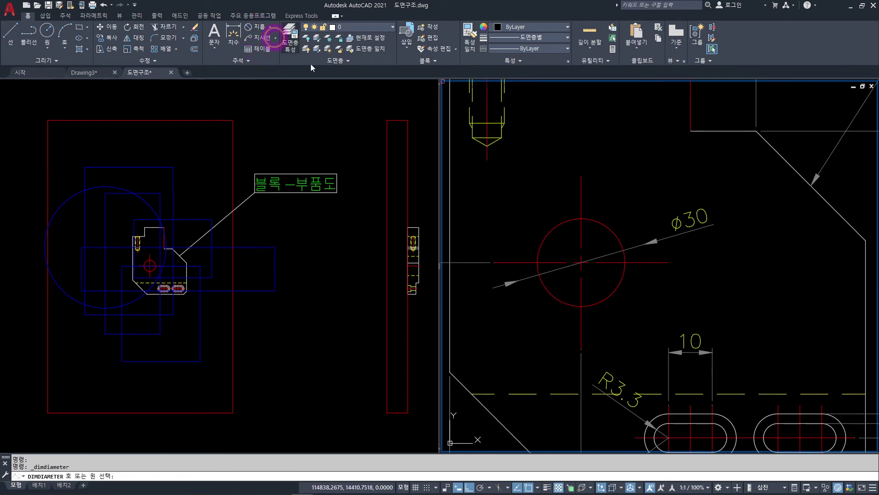
click(603, 308)
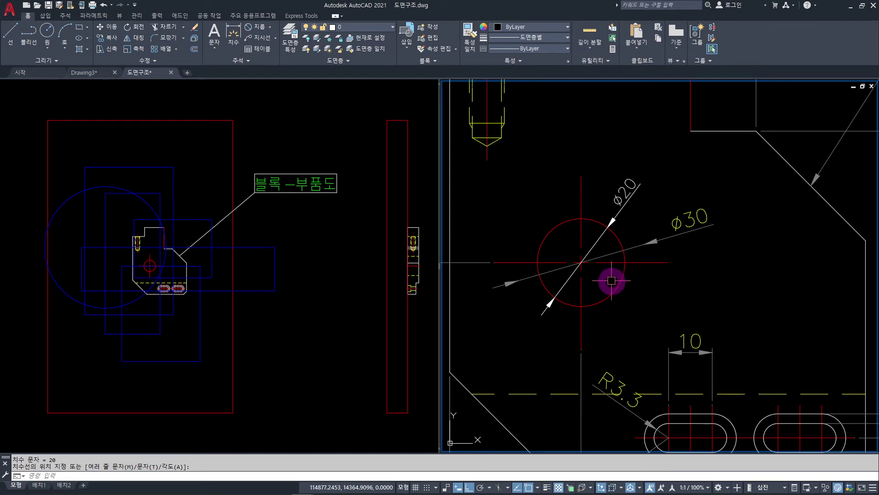
key(Escape)
- Match the new dimension's properties to the ø30 dimension, then delete the ø30 dimension
text(MA)
key(Return)
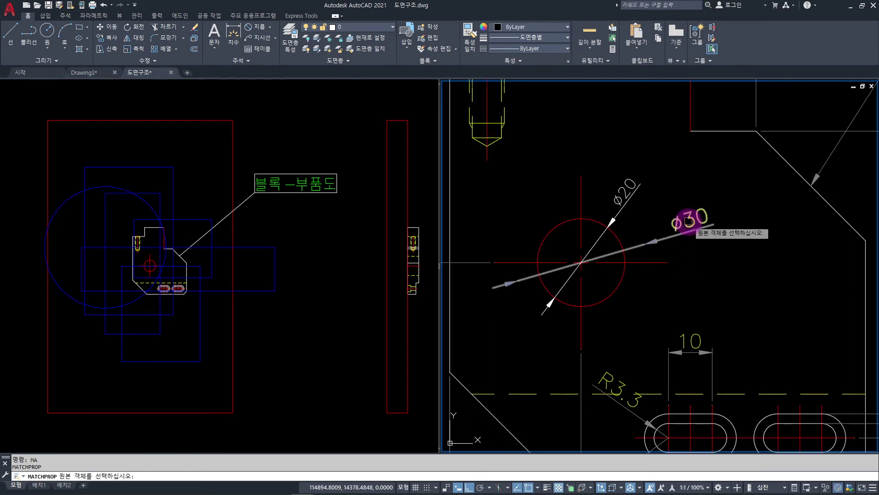
click(689, 214)
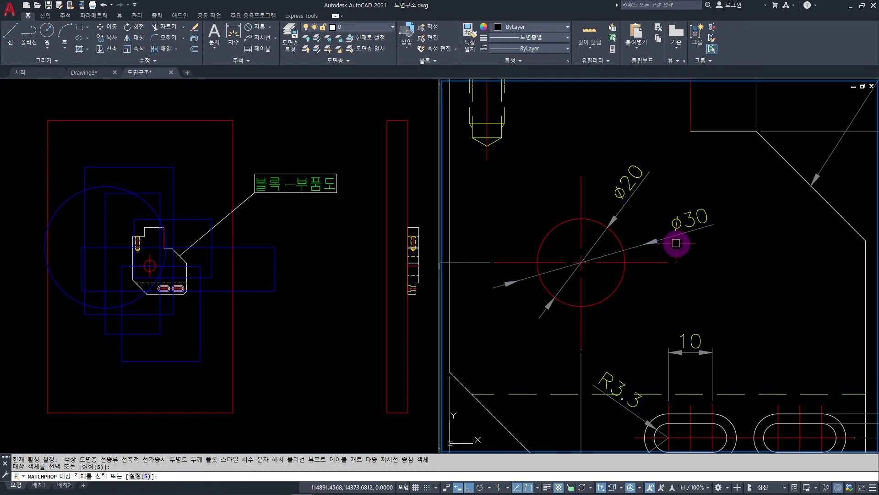
key(Escape)
click(698, 227)
click(684, 211)
key(Delete)
- Reposition the part in the right viewport and activate the left viewport
scroll(682, 216, down, 5)
scroll(678, 251, up, 3)
middle_drag(662, 275, 677, 293)
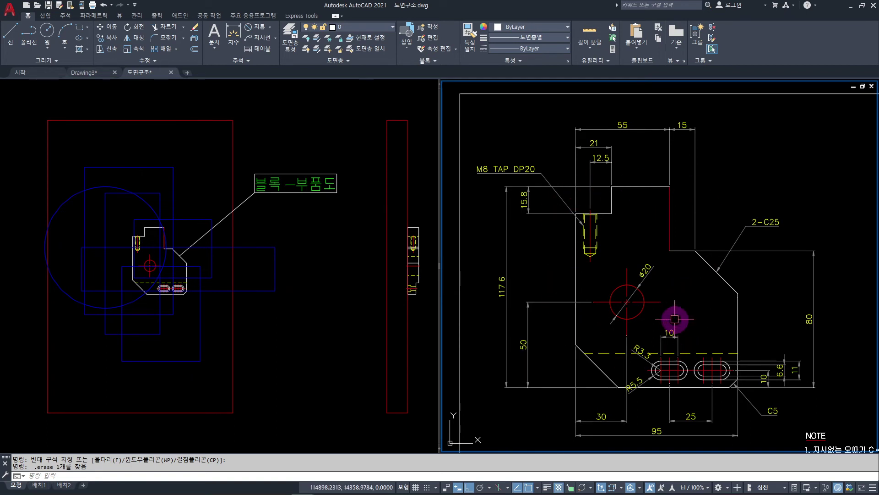
click(308, 352)
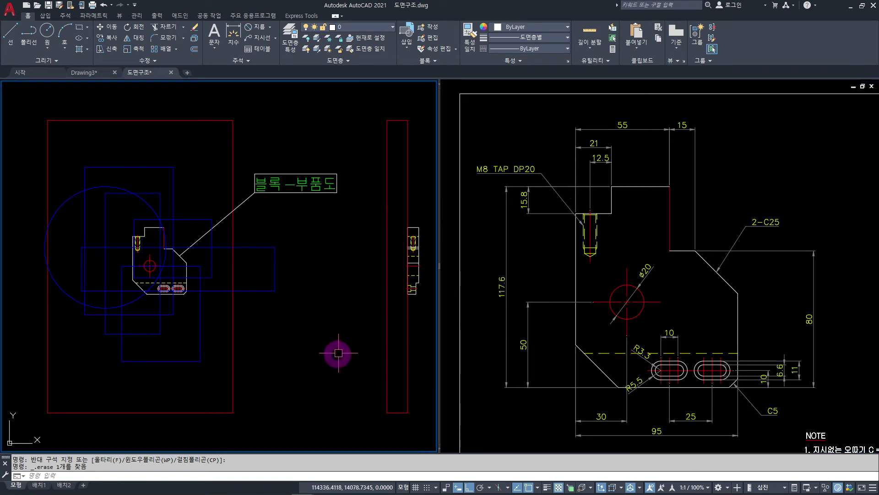
- Zoom in and place a ø20 diameter dimension at the hole's upper left
scroll(151, 255, up, 2)
scroll(275, 280, up, 2)
scroll(330, 294, up, 1)
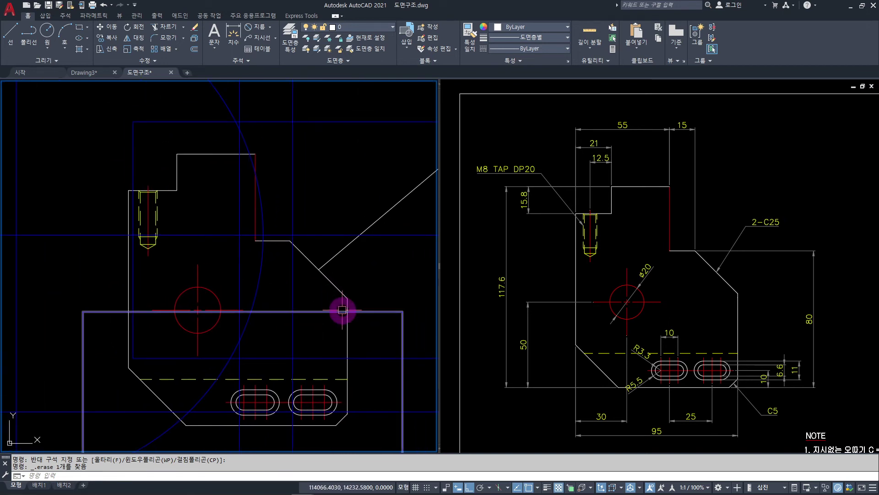
click(251, 32)
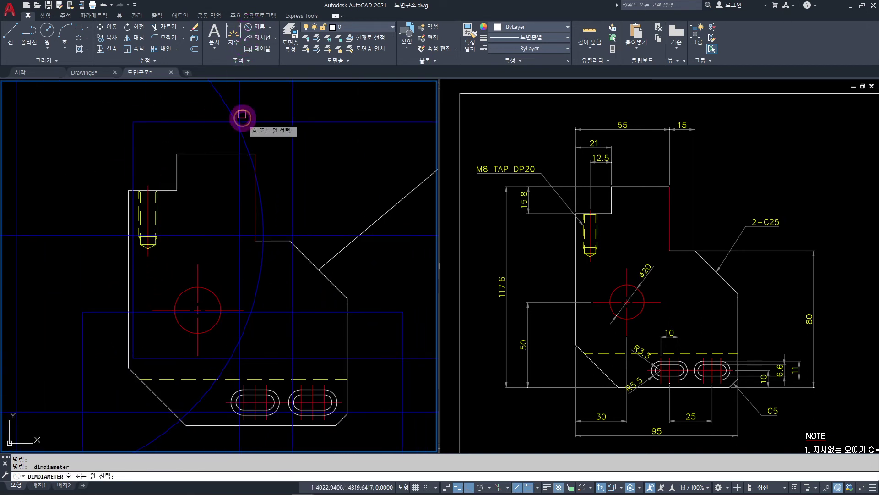
click(215, 293)
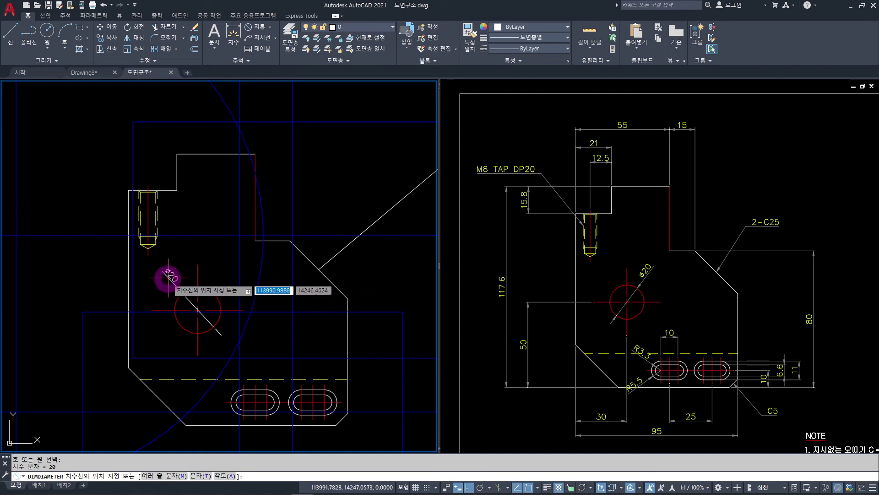
click(154, 278)
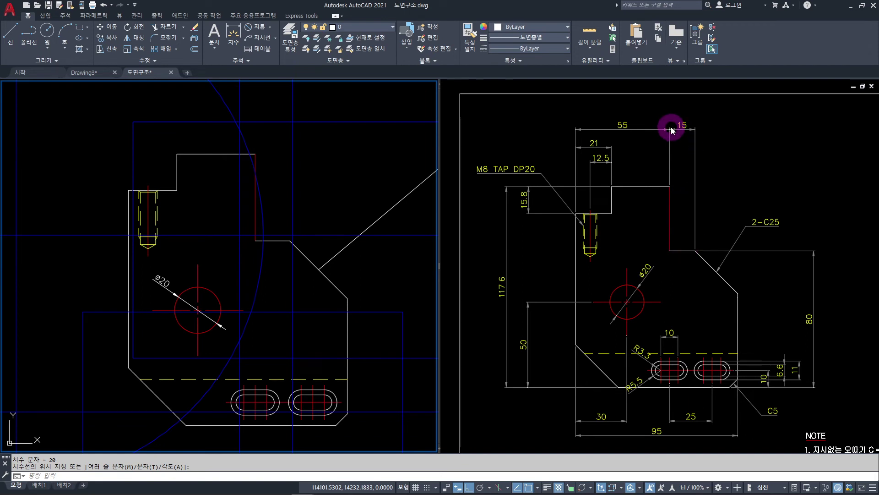
- Add a linear 15 dimension above the top step, then reactivate the right viewport
click(270, 27)
click(264, 43)
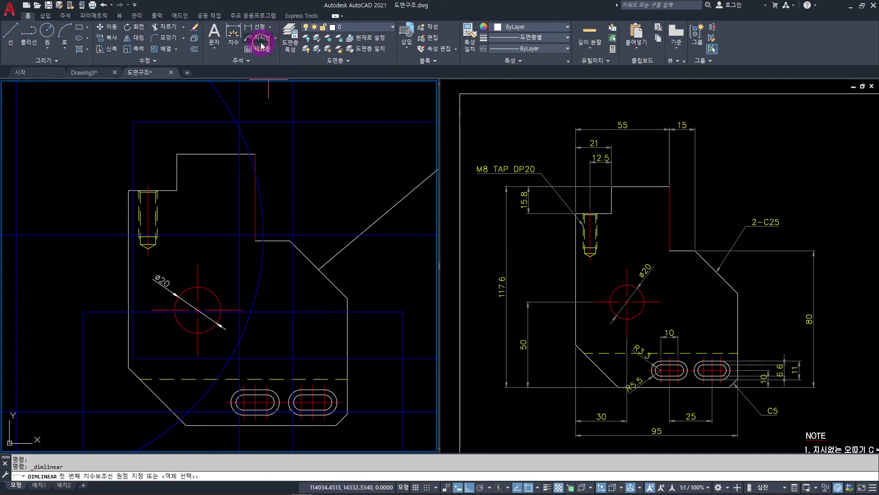
click(255, 240)
click(290, 240)
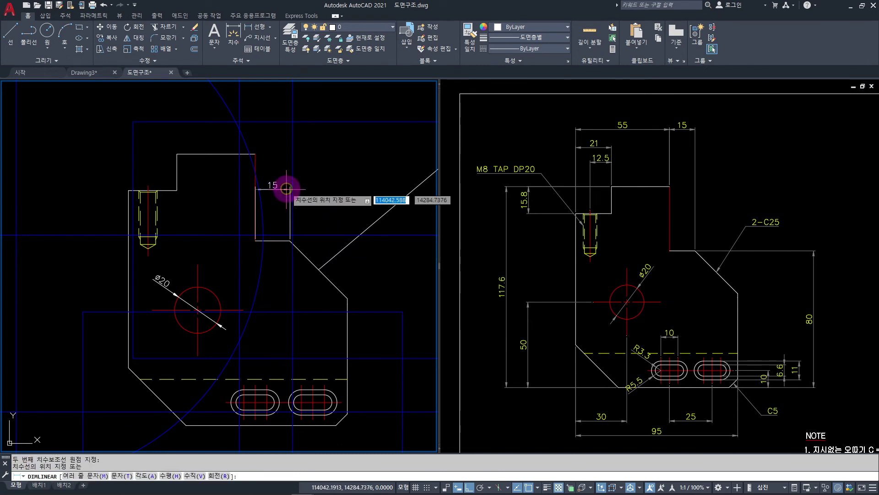
click(276, 138)
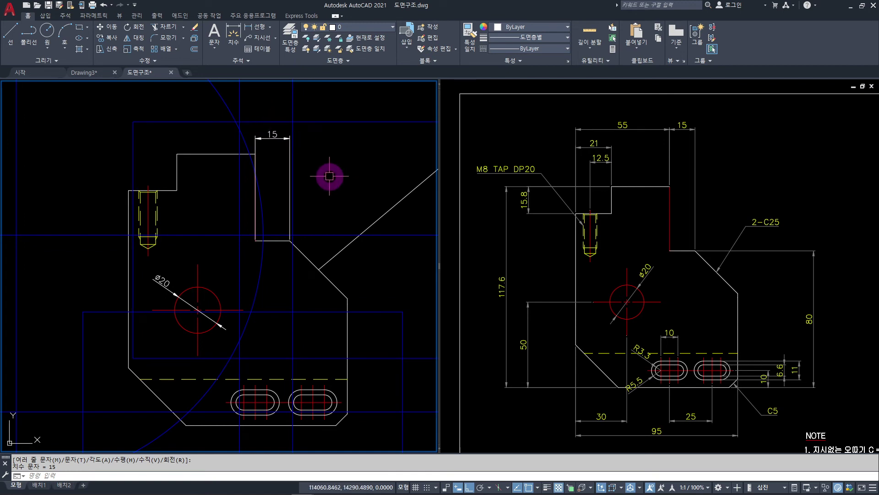
scroll(329, 175, down, 2)
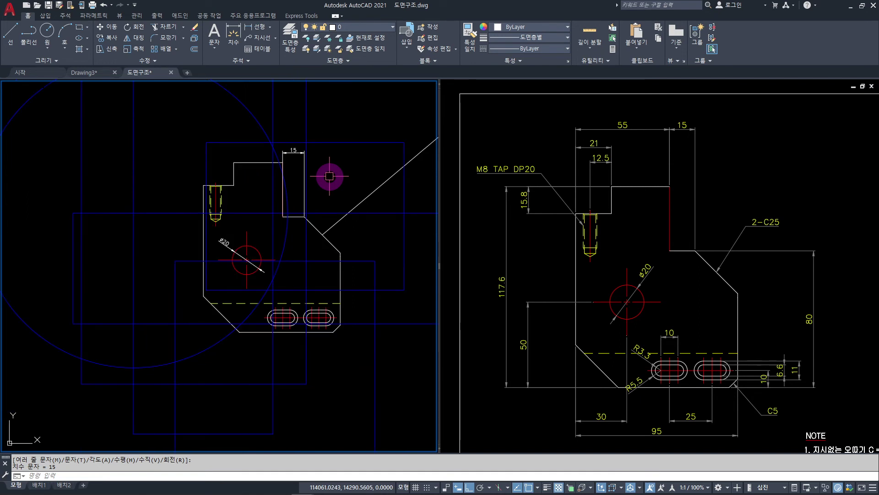
mouse_move(353, 240)
middle_down()
mouse_move(289, 290)
mouse_move(285, 279)
middle_up()
scroll(266, 281, up, 2)
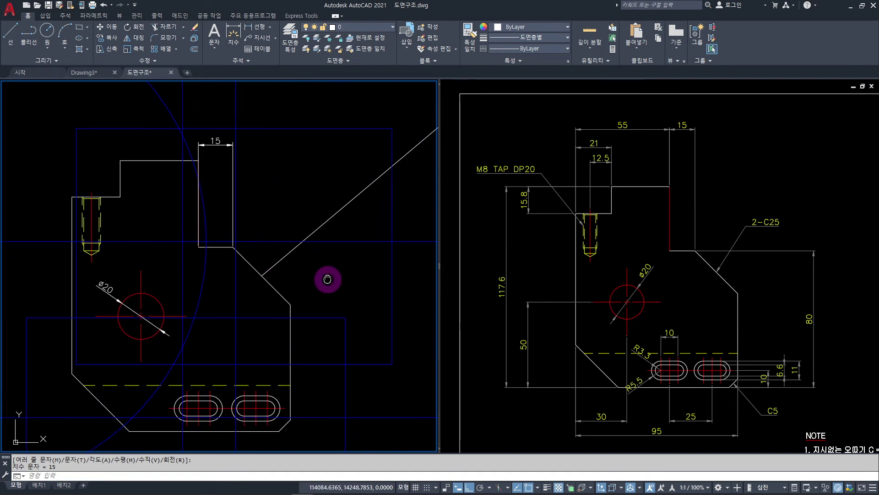
click(639, 230)
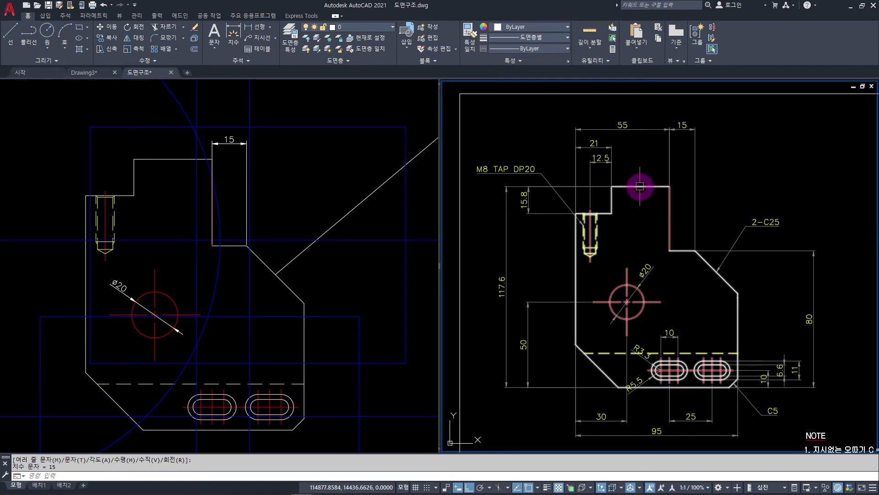
double_click(640, 185)
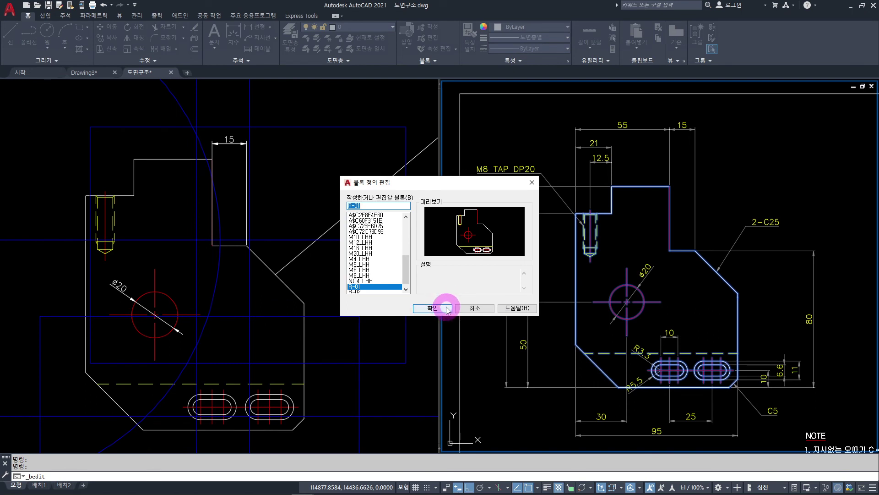
click(476, 307)
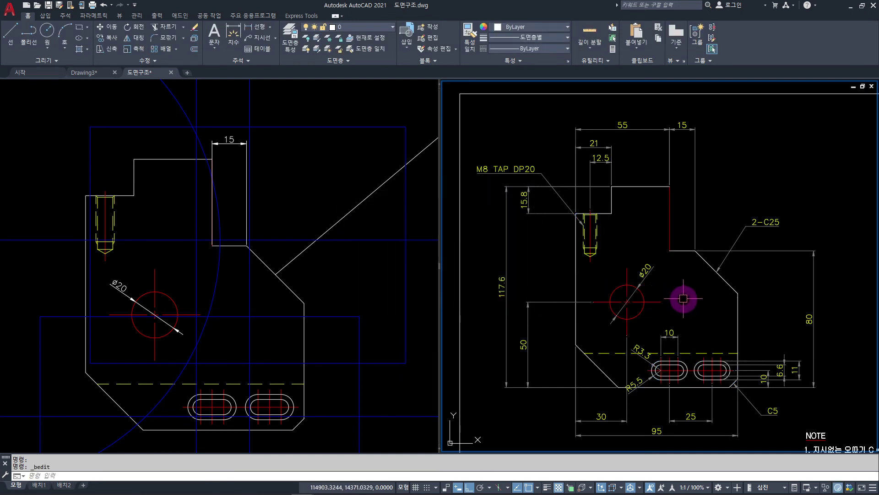